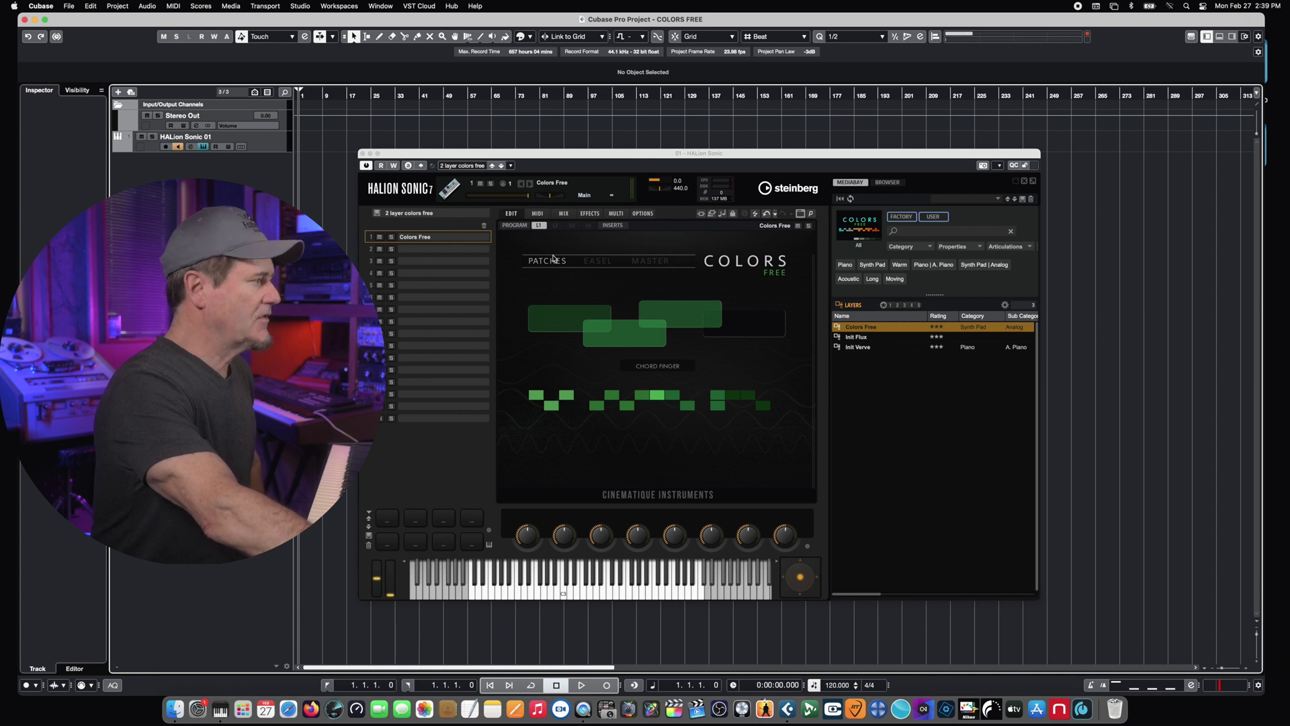
Reposition the HALion Sonic window and audition the It's a New Day, Vintage Strings, System Check, Ol Machine and Morning Dew patches.
drag(575, 162, 565, 151)
click(534, 383)
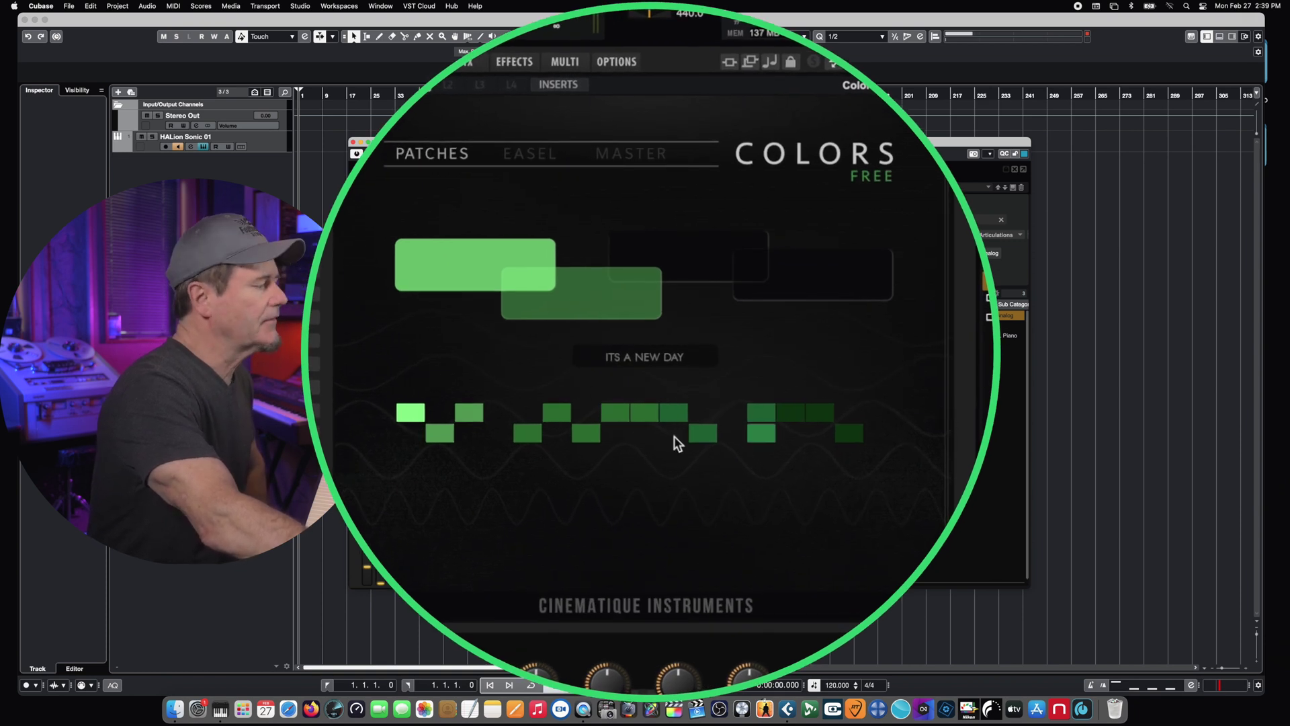
click(437, 433)
click(470, 412)
click(535, 434)
click(557, 413)
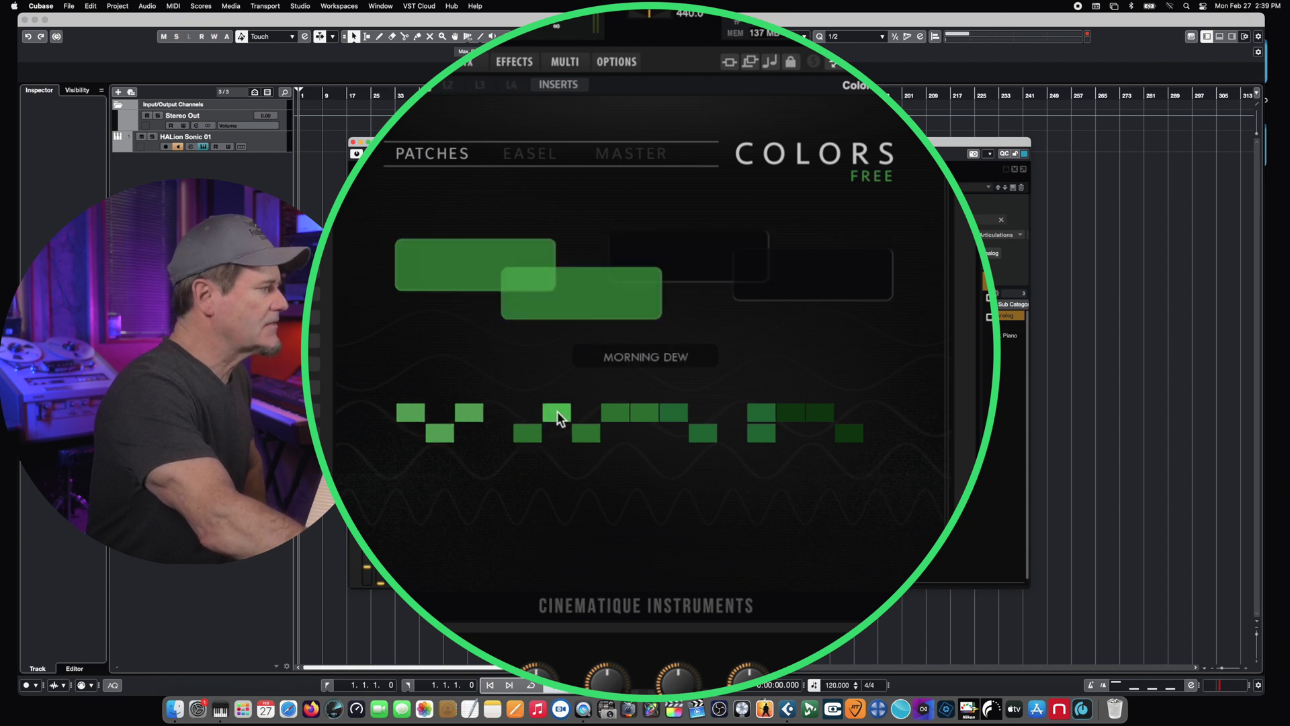
Audition further Colors Free patches, including Taped Tines, Chord Finger and The Happening.
click(585, 435)
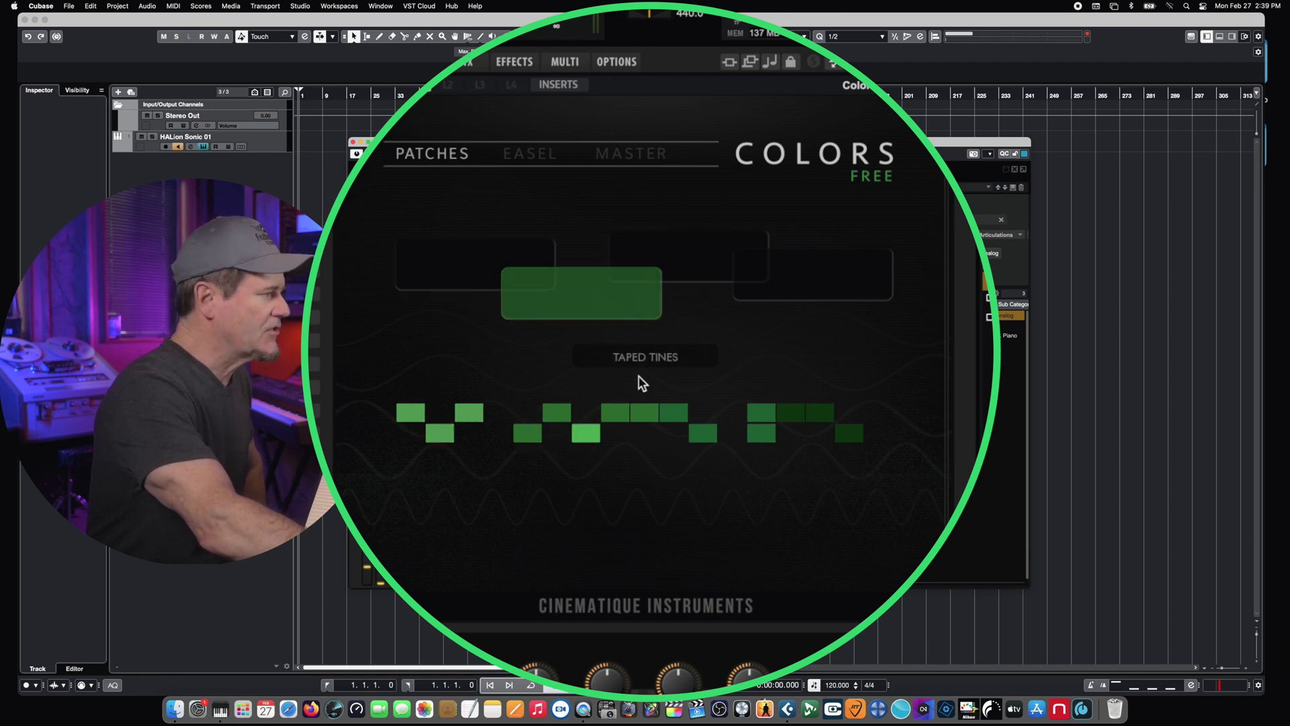
click(642, 414)
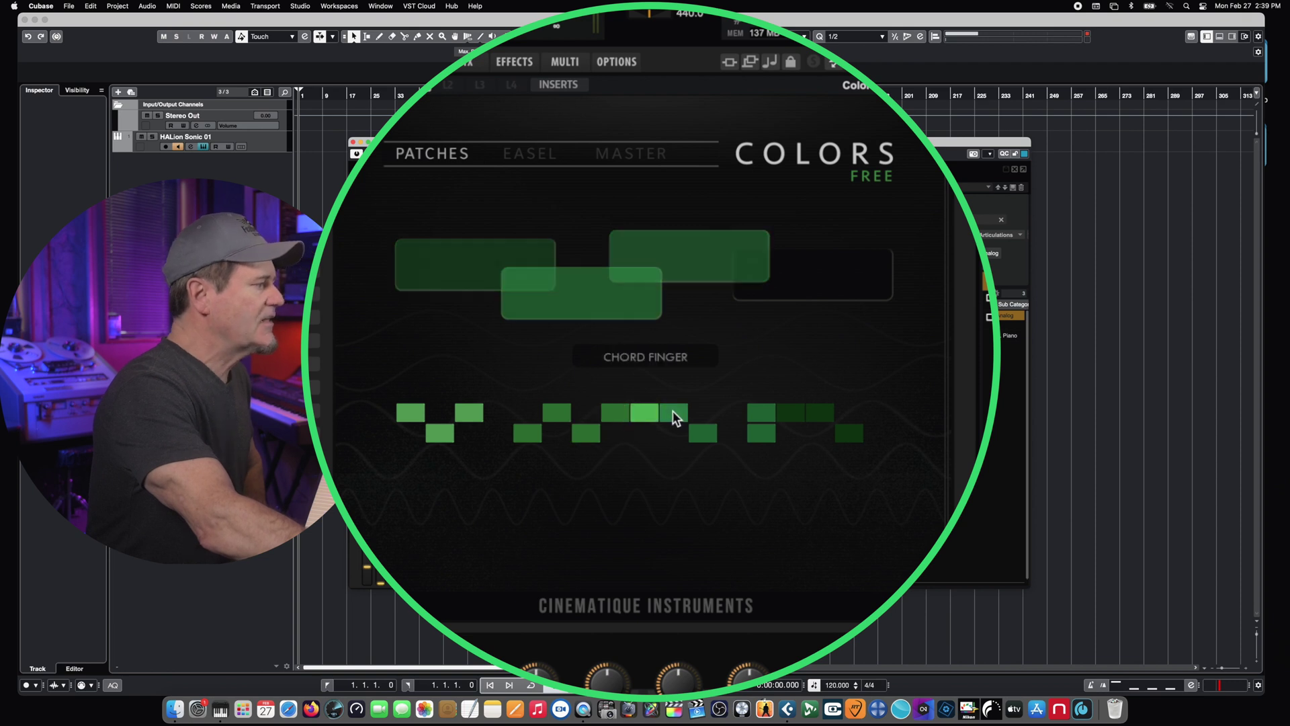
click(701, 434)
click(761, 434)
click(762, 412)
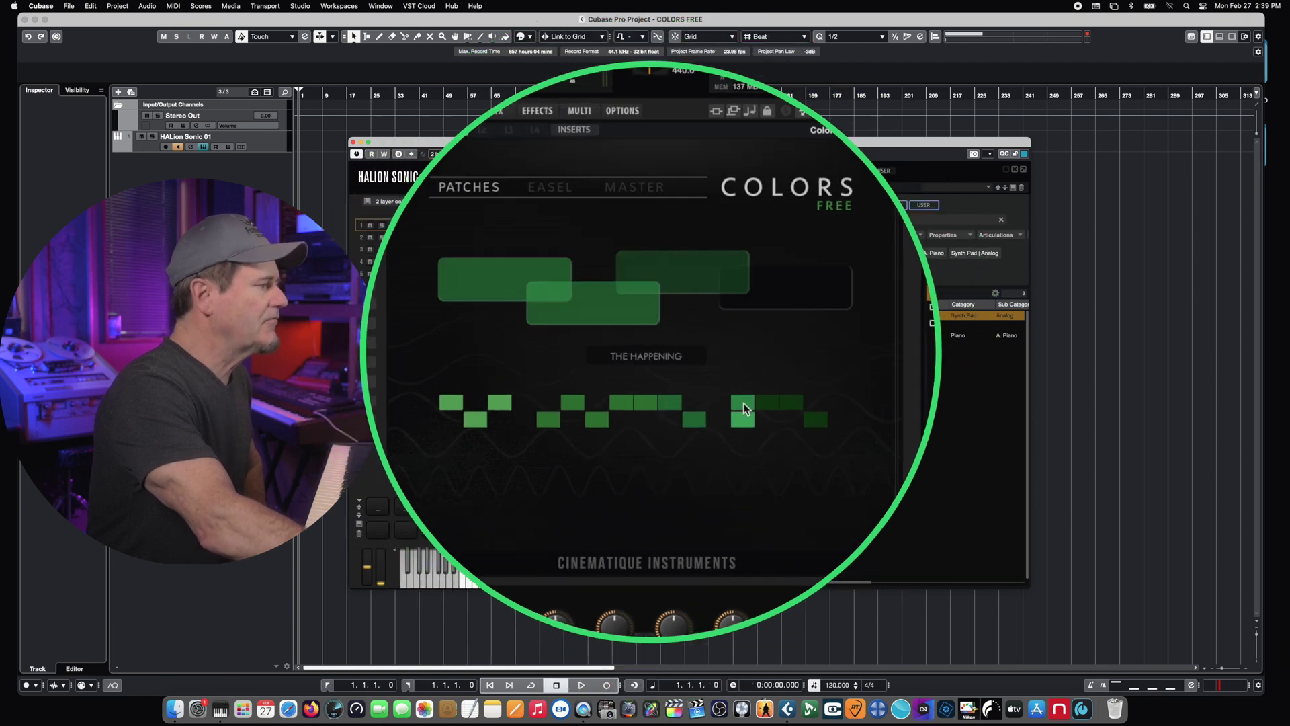
Compare the It's a New Day, Vintage Strings, System Check and Ol Machine patches again, then return to It's a New Day.
click(526, 383)
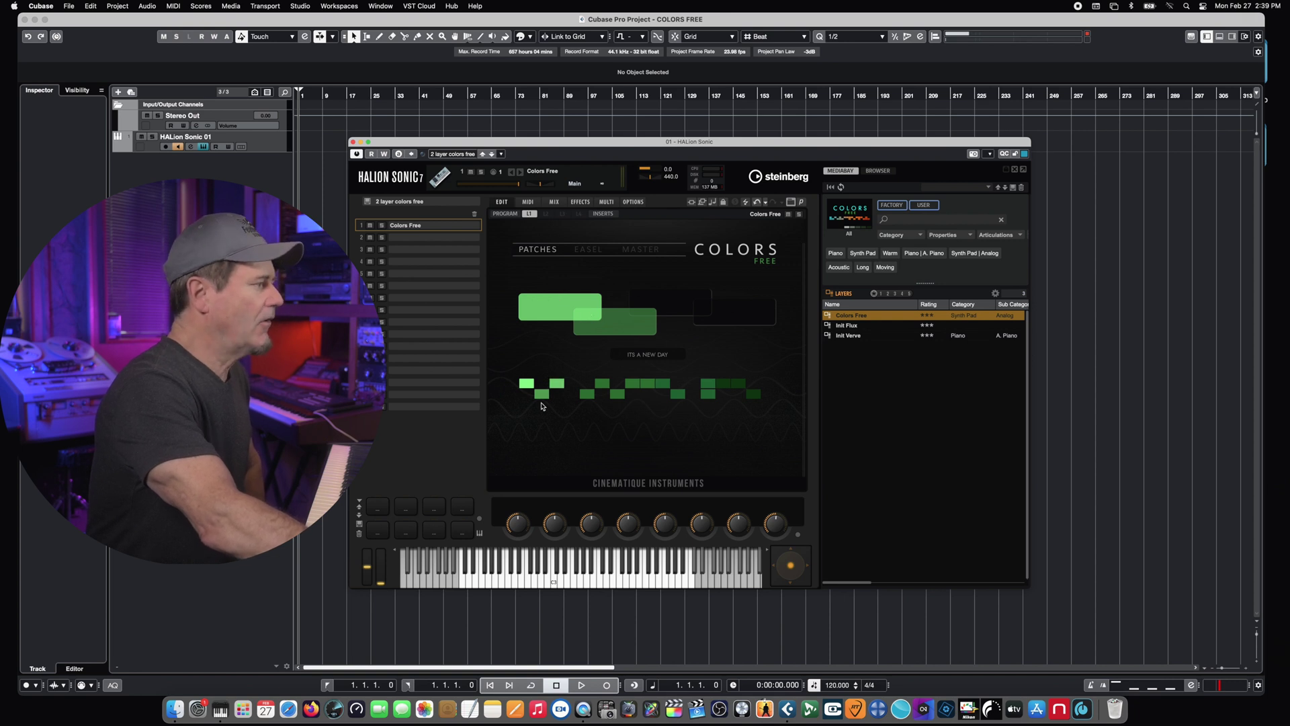
click(542, 395)
click(557, 384)
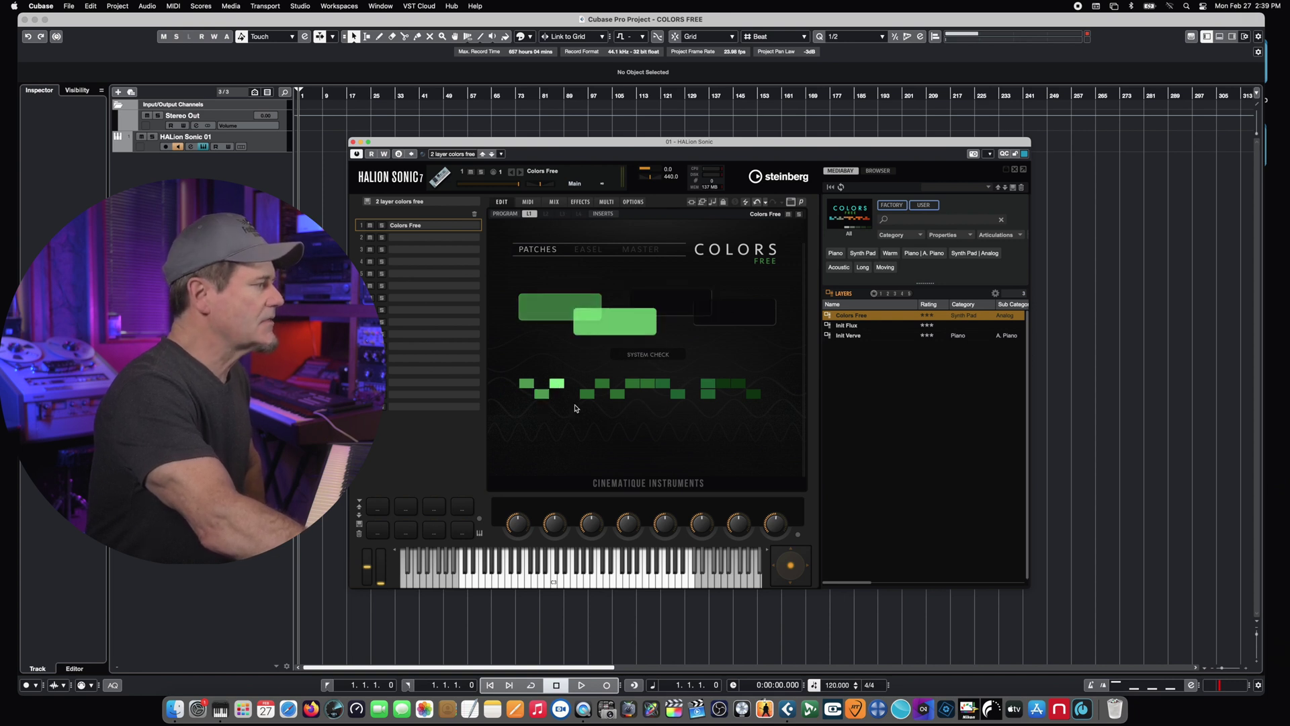
click(584, 396)
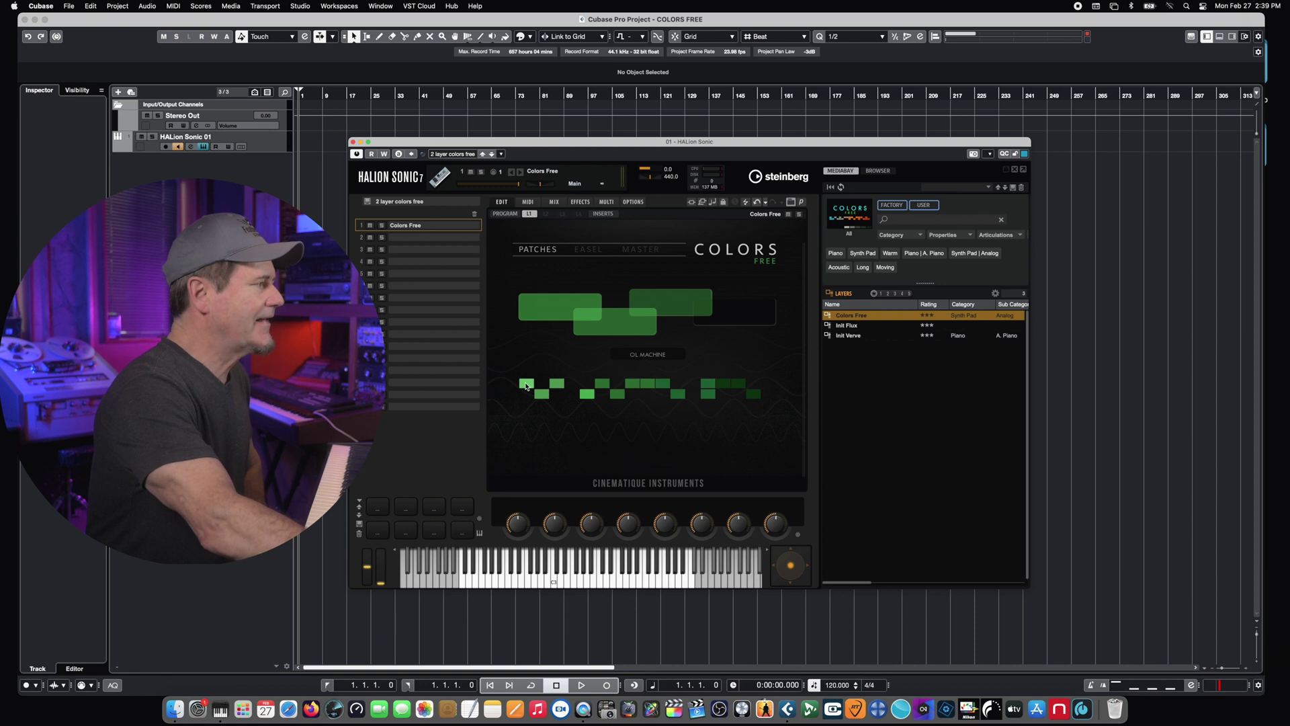
click(526, 384)
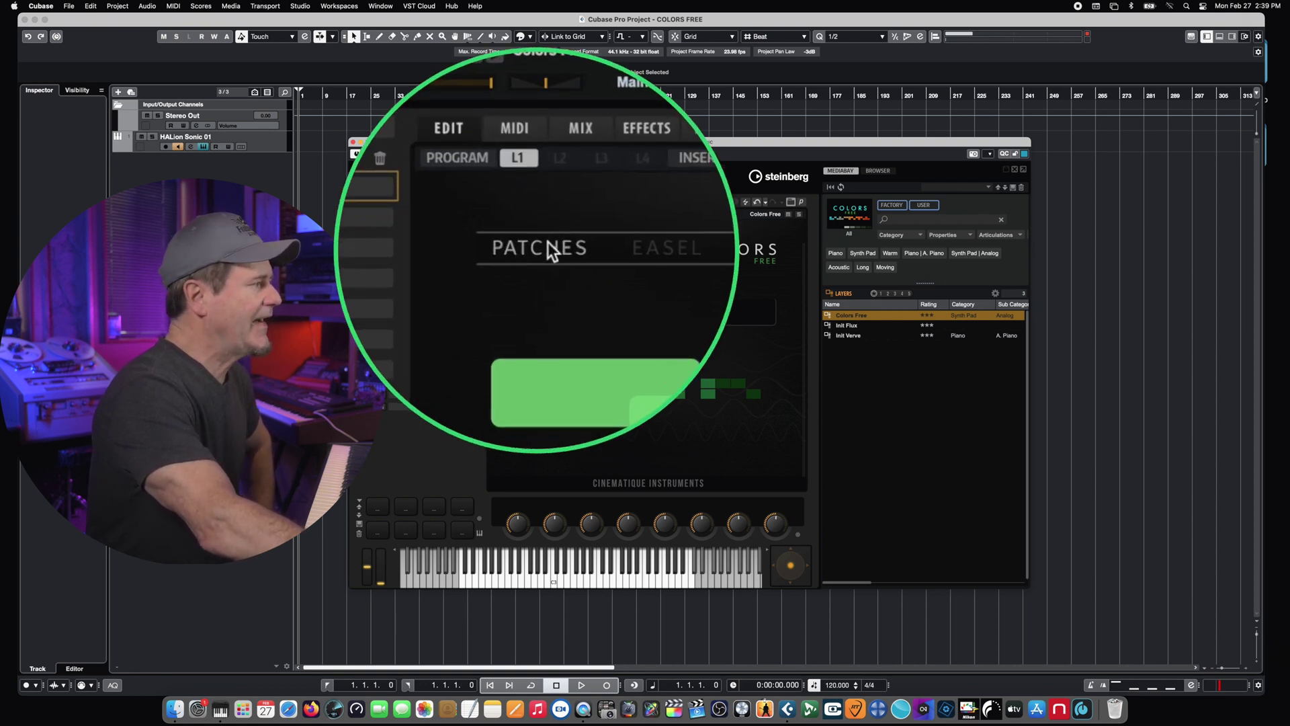
Look through the Easel layer controls and the Master effects page, then return to the Patches page.
click(657, 252)
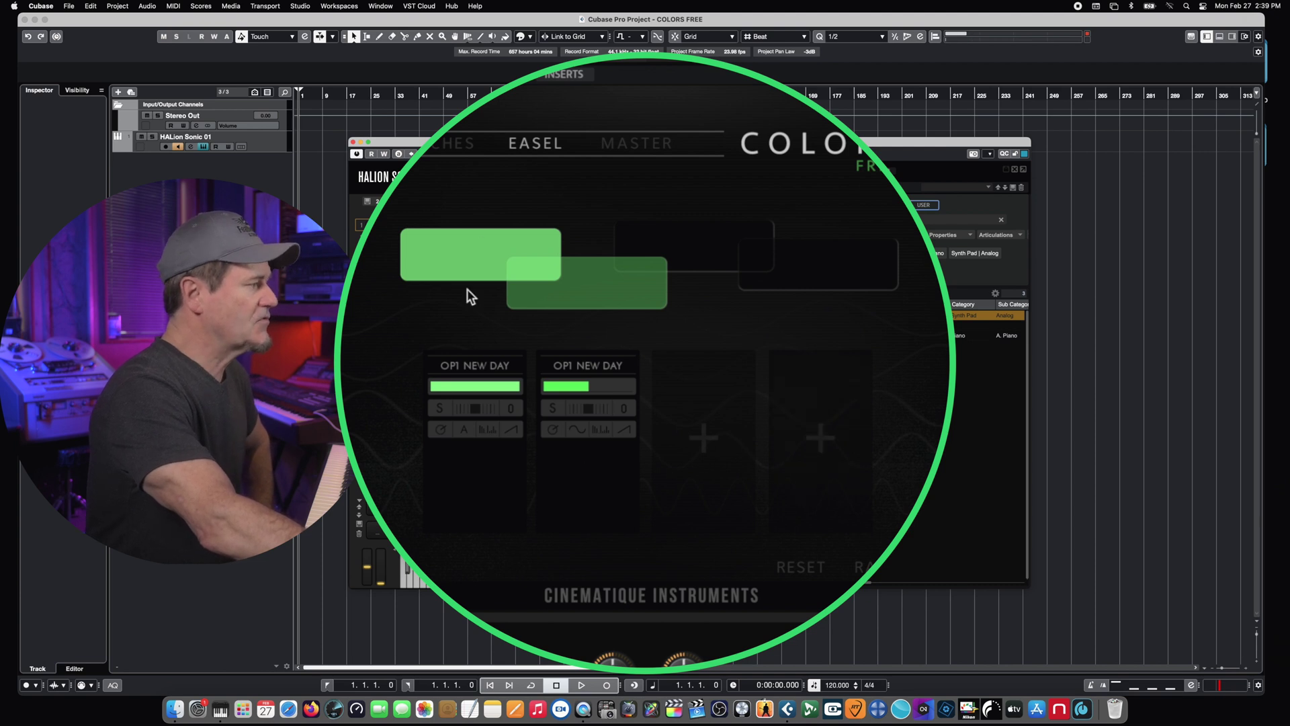
click(631, 143)
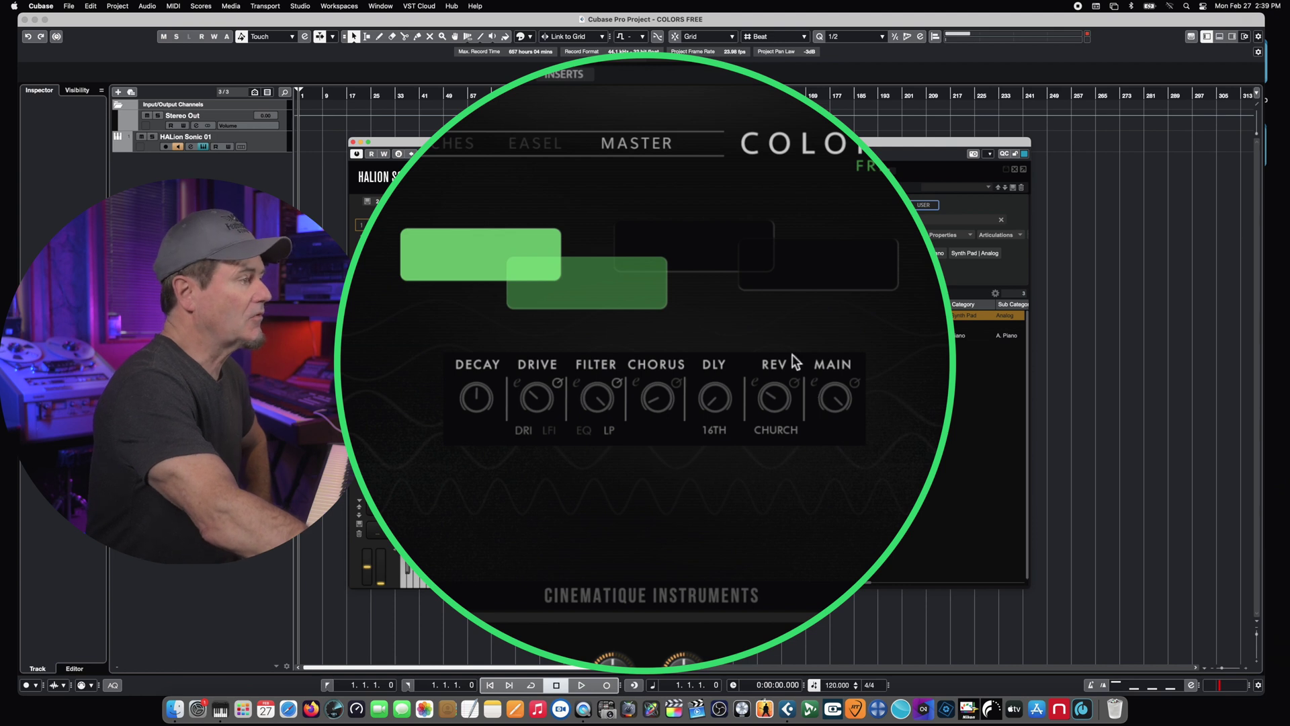
click(538, 251)
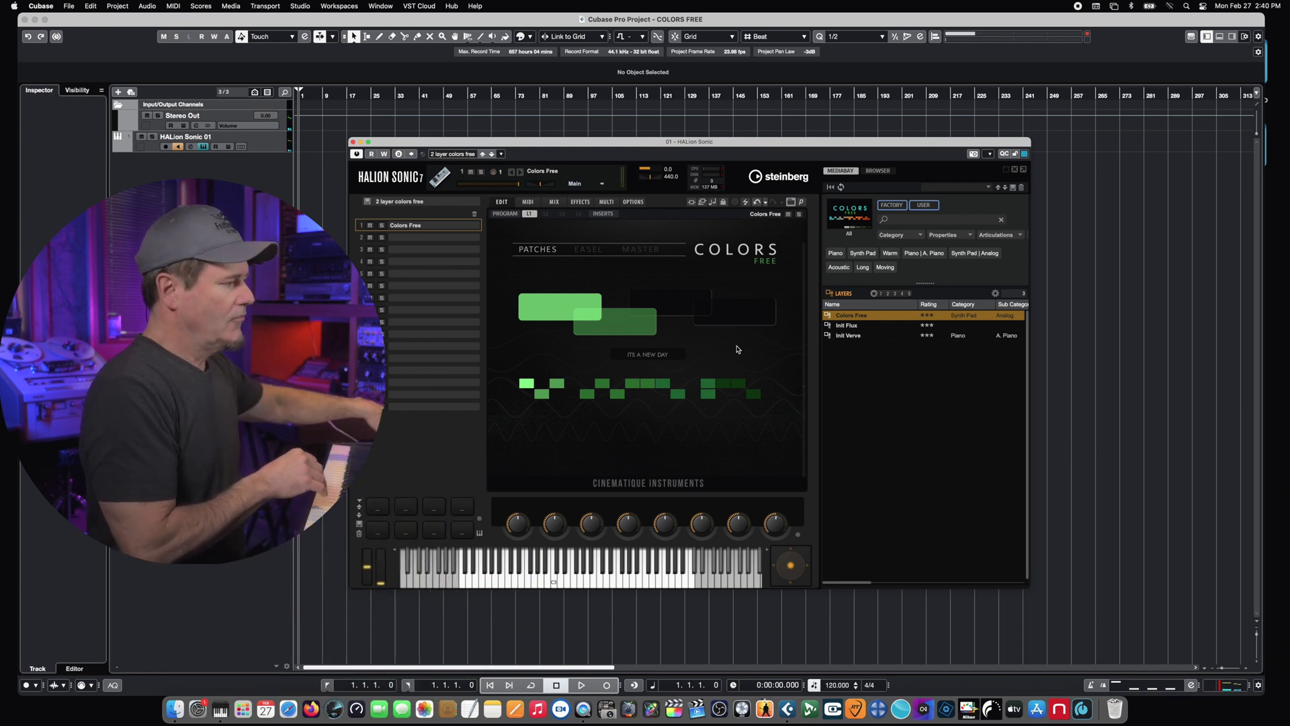
Load the Vintage Strings patch and open its layers on the Easel page.
click(684, 352)
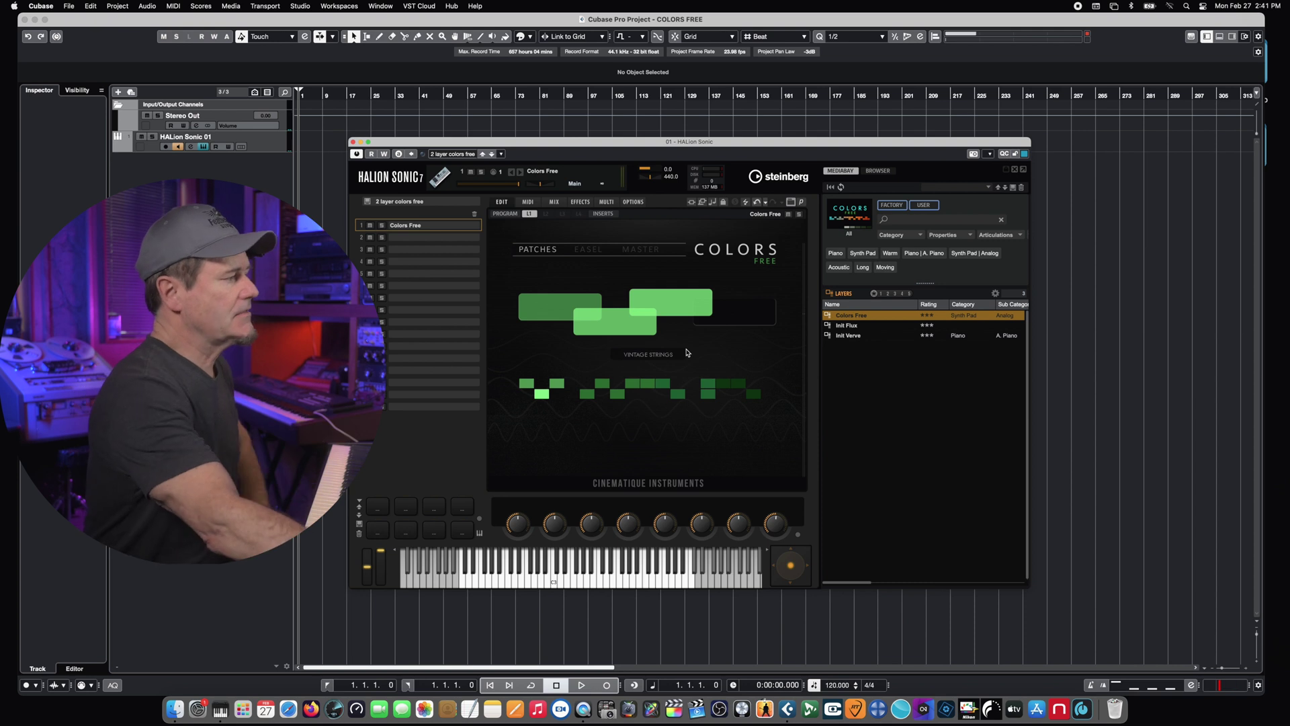
click(585, 250)
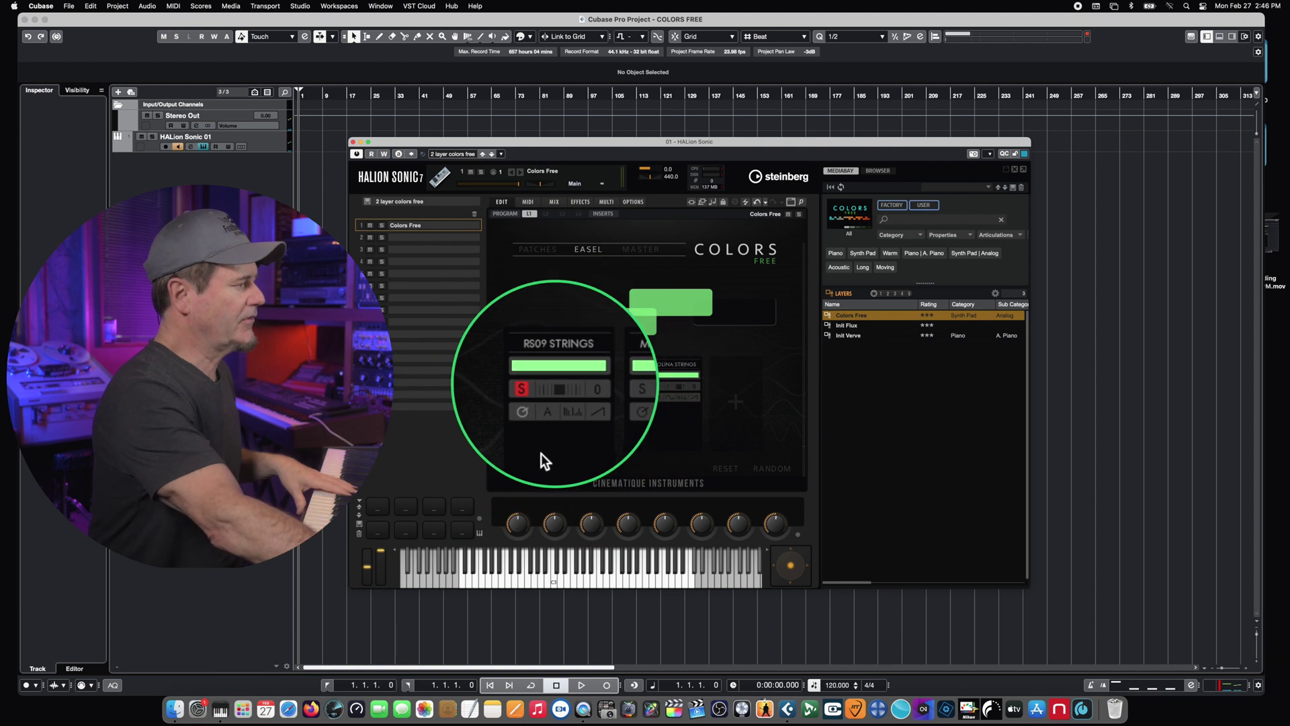
Try the arpeggiator on the RS09 Strings layer with an 8th tempo and a shorter length, and switch it off.
click(551, 403)
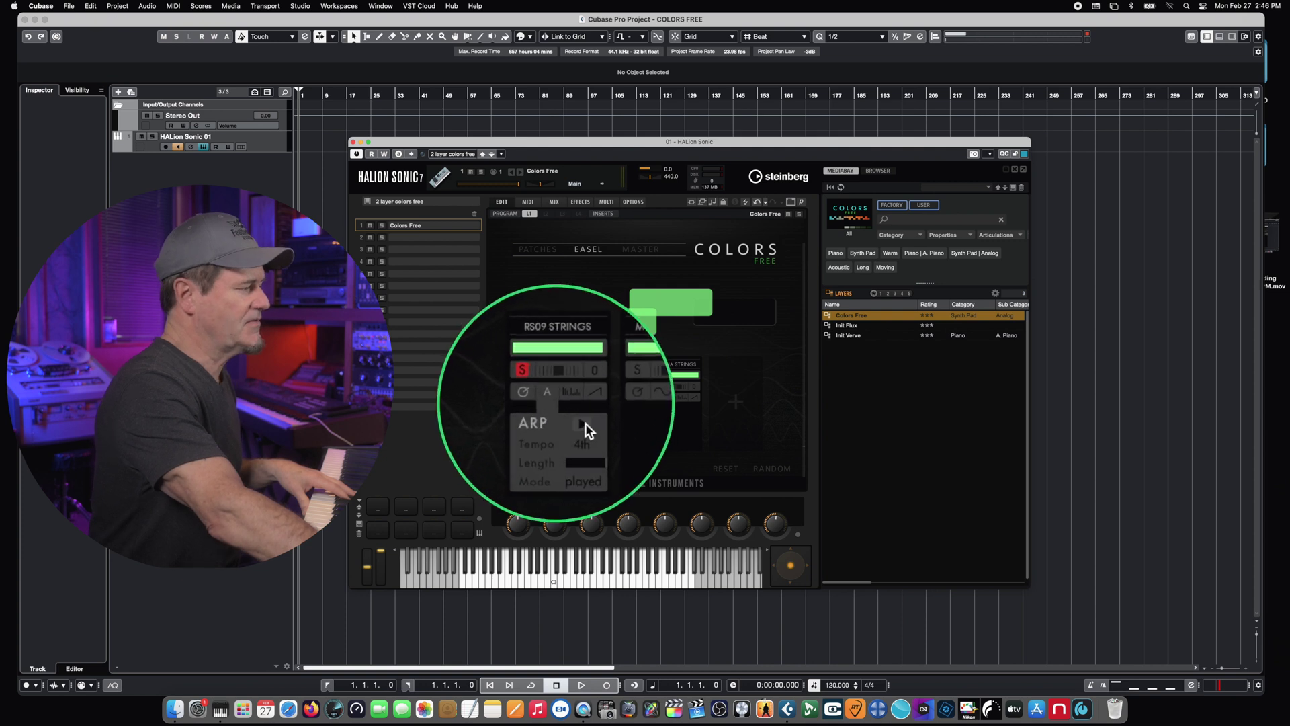
click(586, 422)
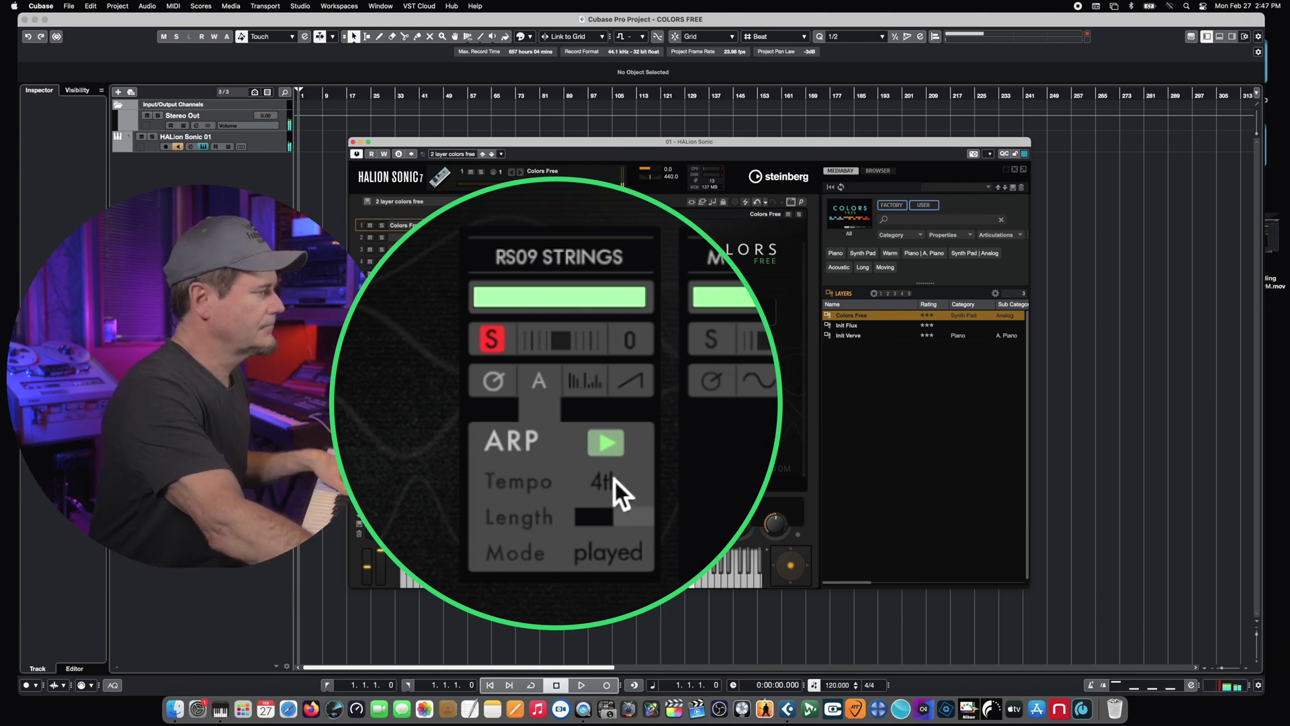
drag(623, 458, 626, 442)
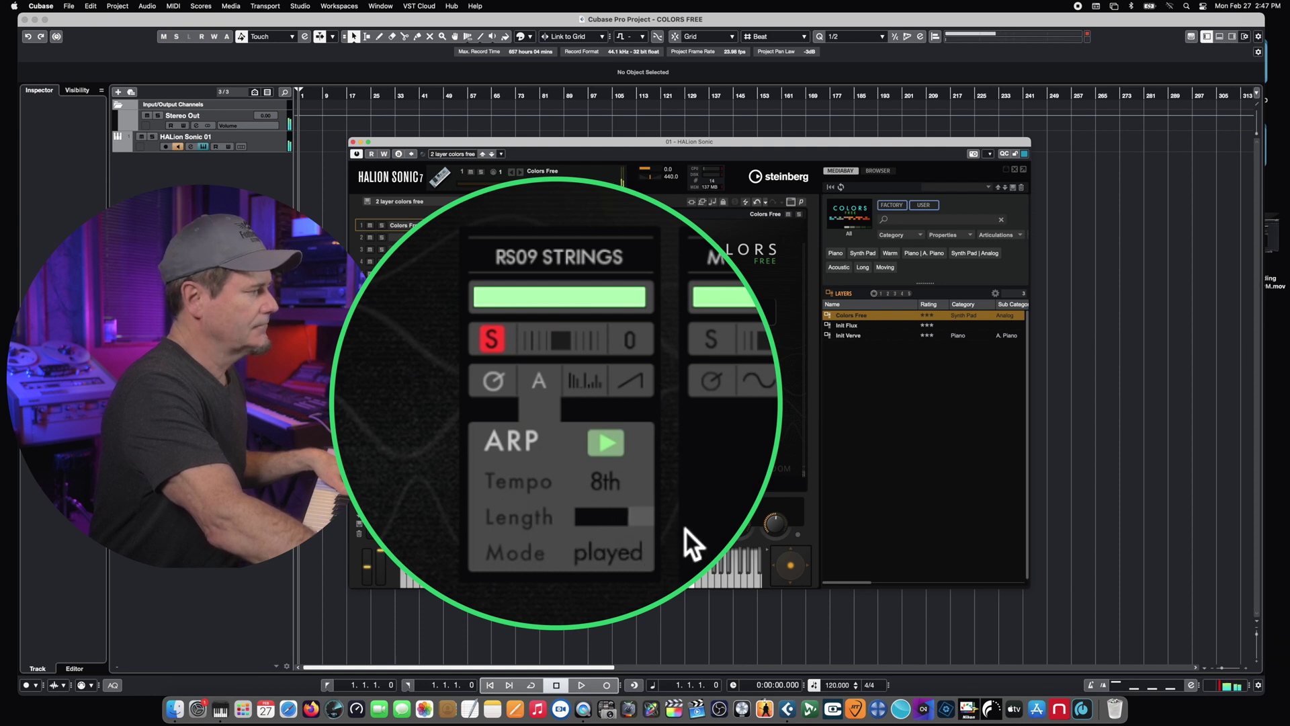
drag(691, 531, 655, 530)
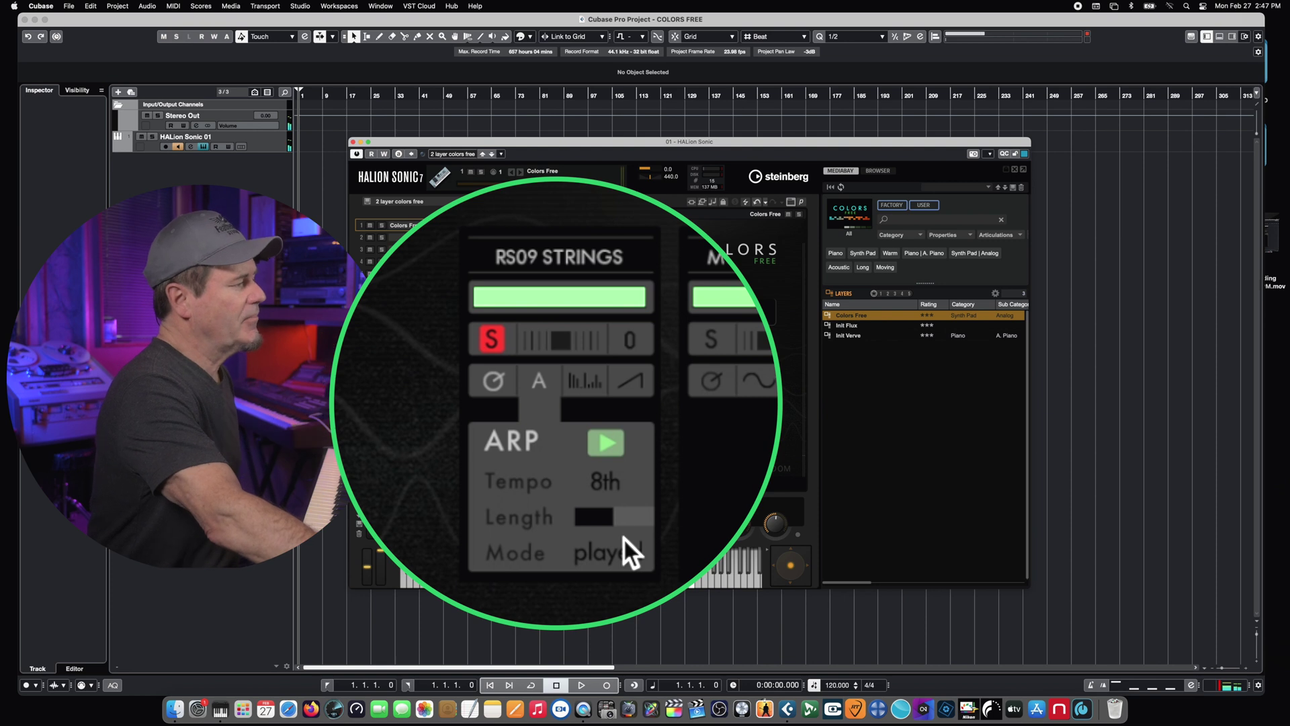
click(607, 443)
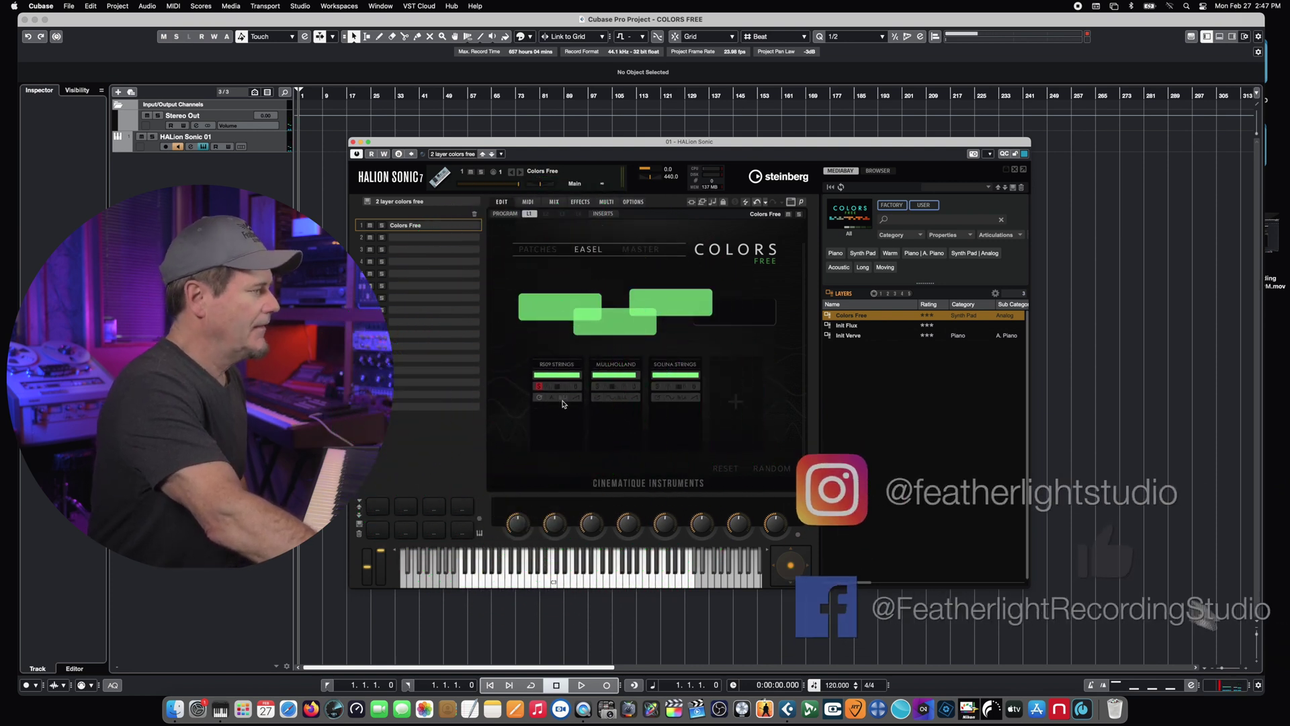
Adjust the Tone knob of the RS09 Strings layer and enable its low-cut filter.
mouse_move(563, 401)
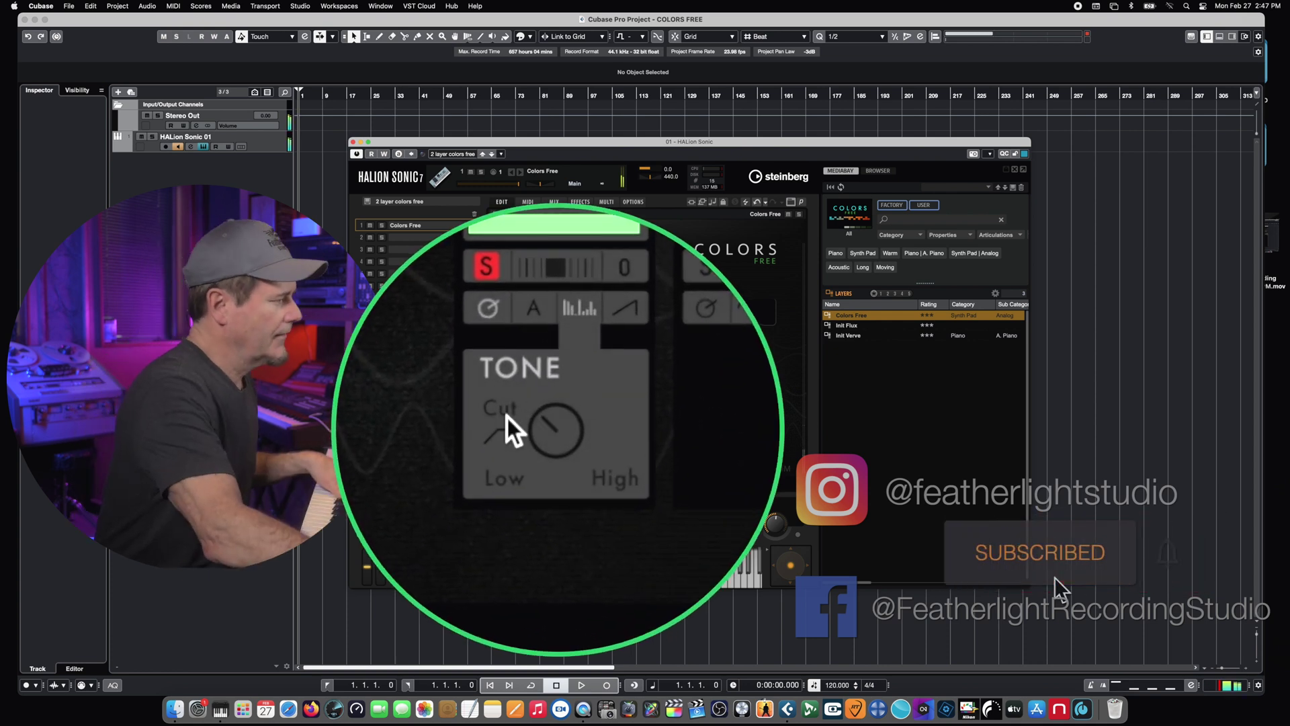
drag(545, 426, 567, 598)
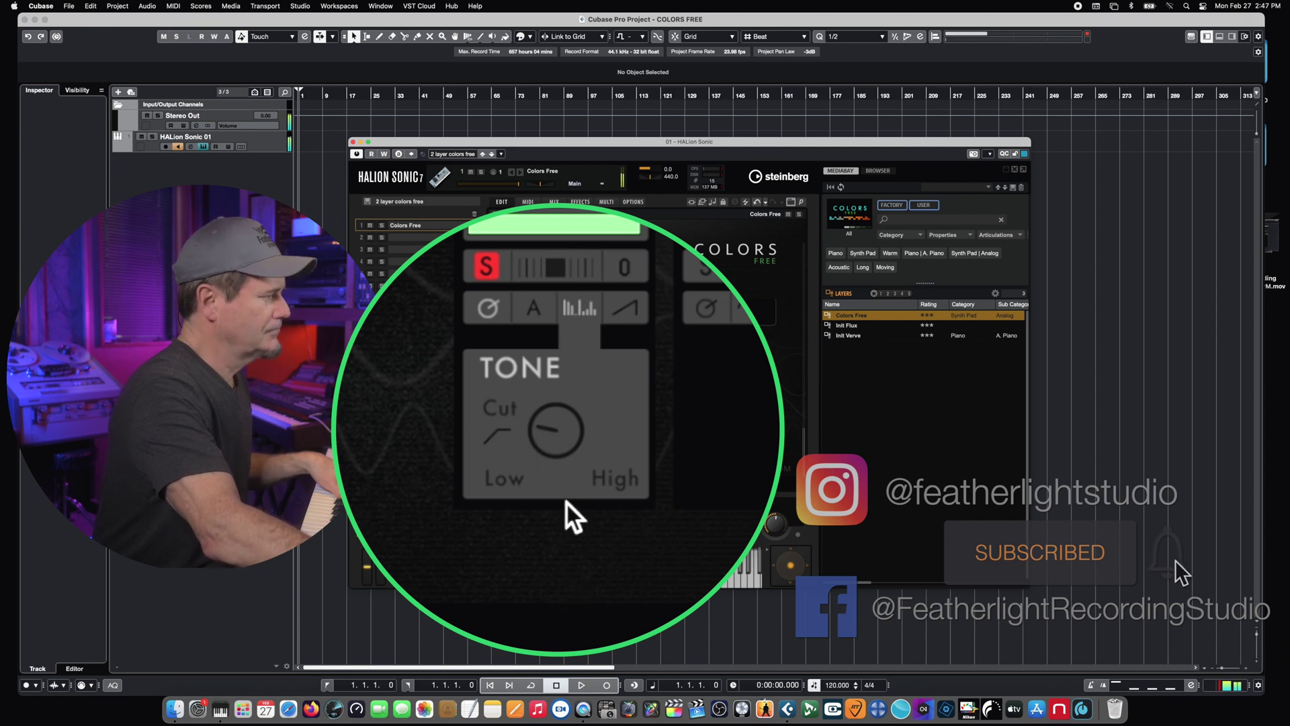
drag(579, 390, 517, 440)
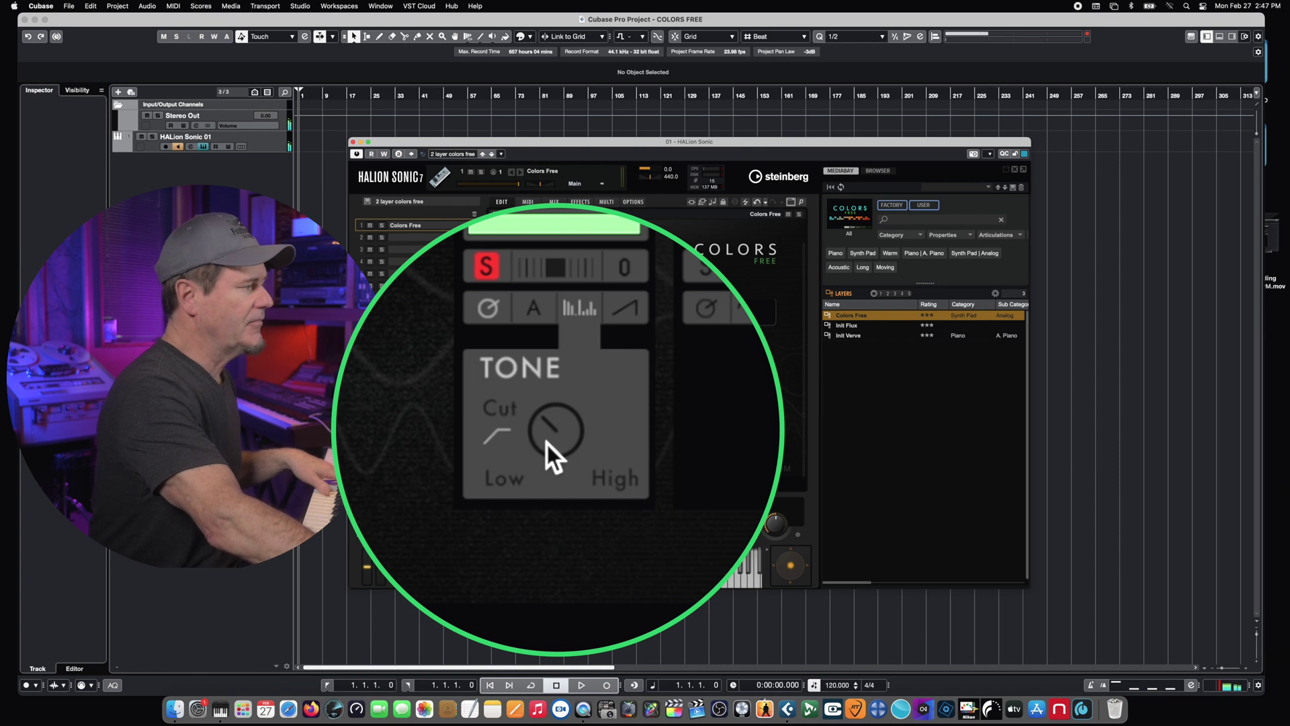
Make the attack of the RS09 Strings layer faster and lower that layer's volume.
click(631, 307)
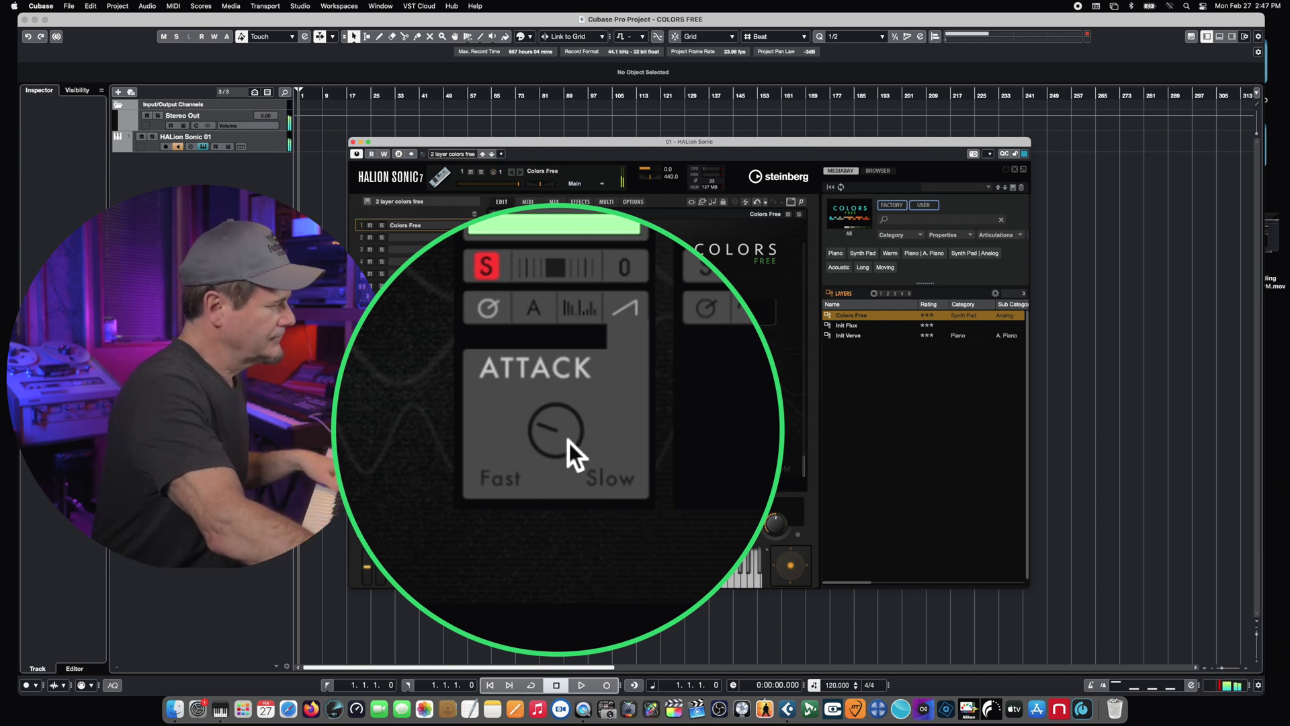
drag(566, 433, 569, 509)
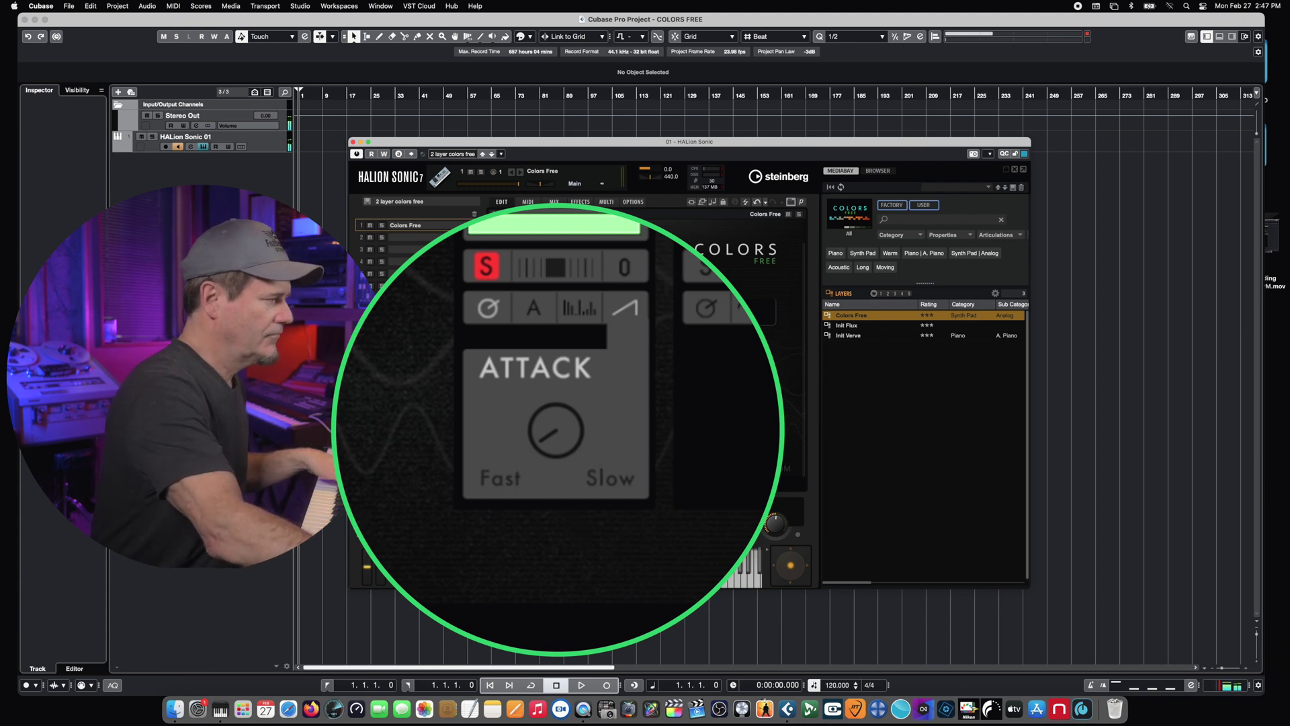
drag(550, 235, 551, 199)
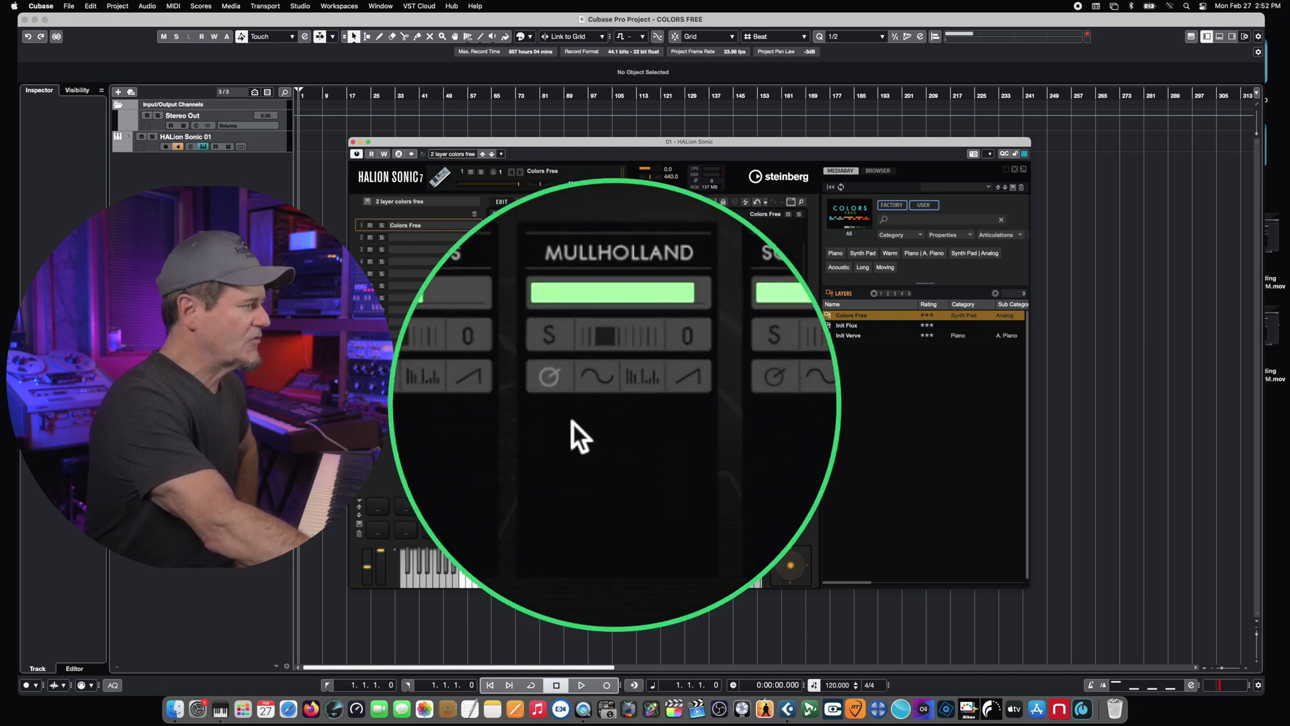
Switch Mullholland's modulation off with the inverted square waveform chosen, and open the Solina Strings modulation settings.
click(595, 382)
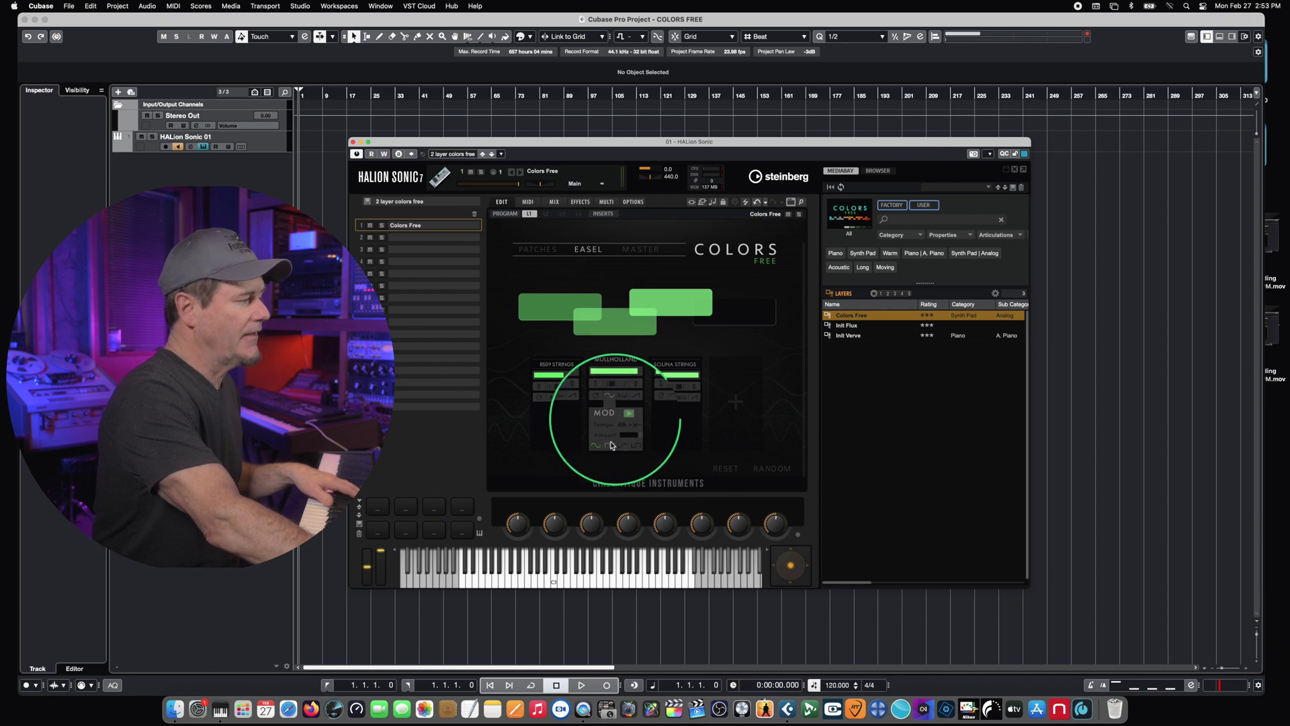
click(665, 482)
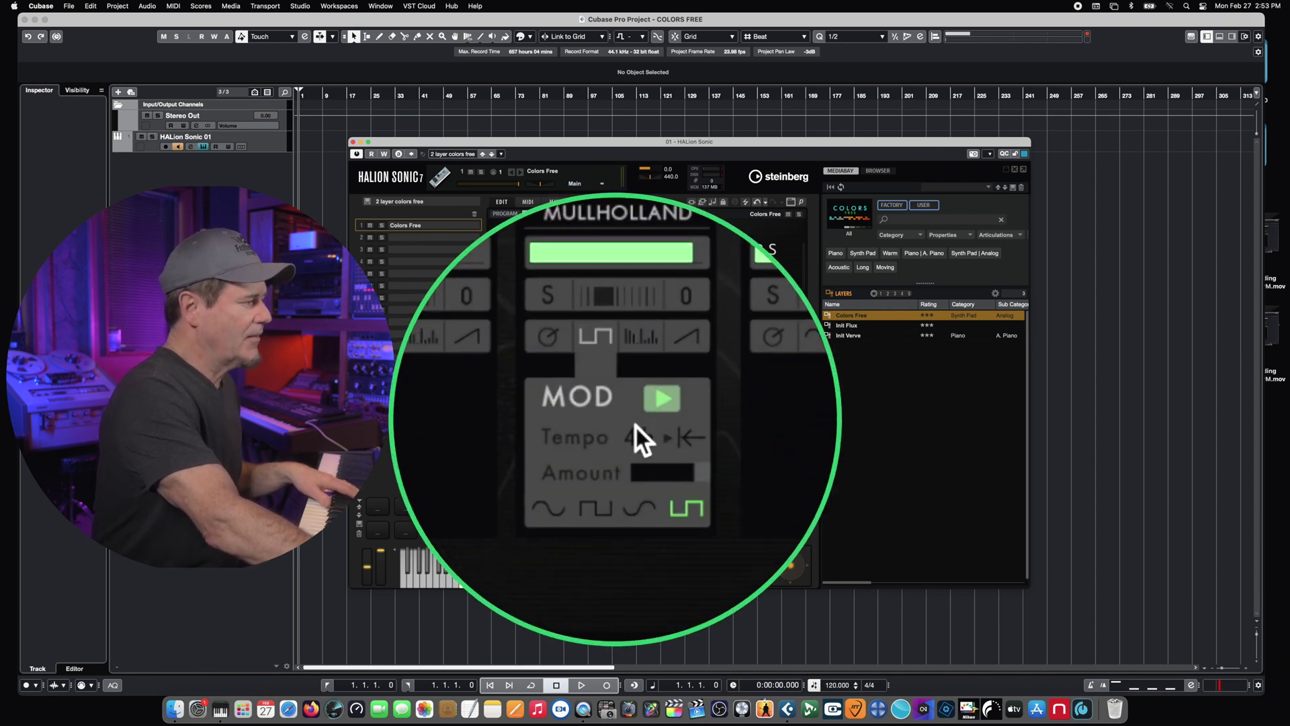
mouse_move(637, 388)
mouse_down()
mouse_move(639, 372)
mouse_move(642, 397)
mouse_up()
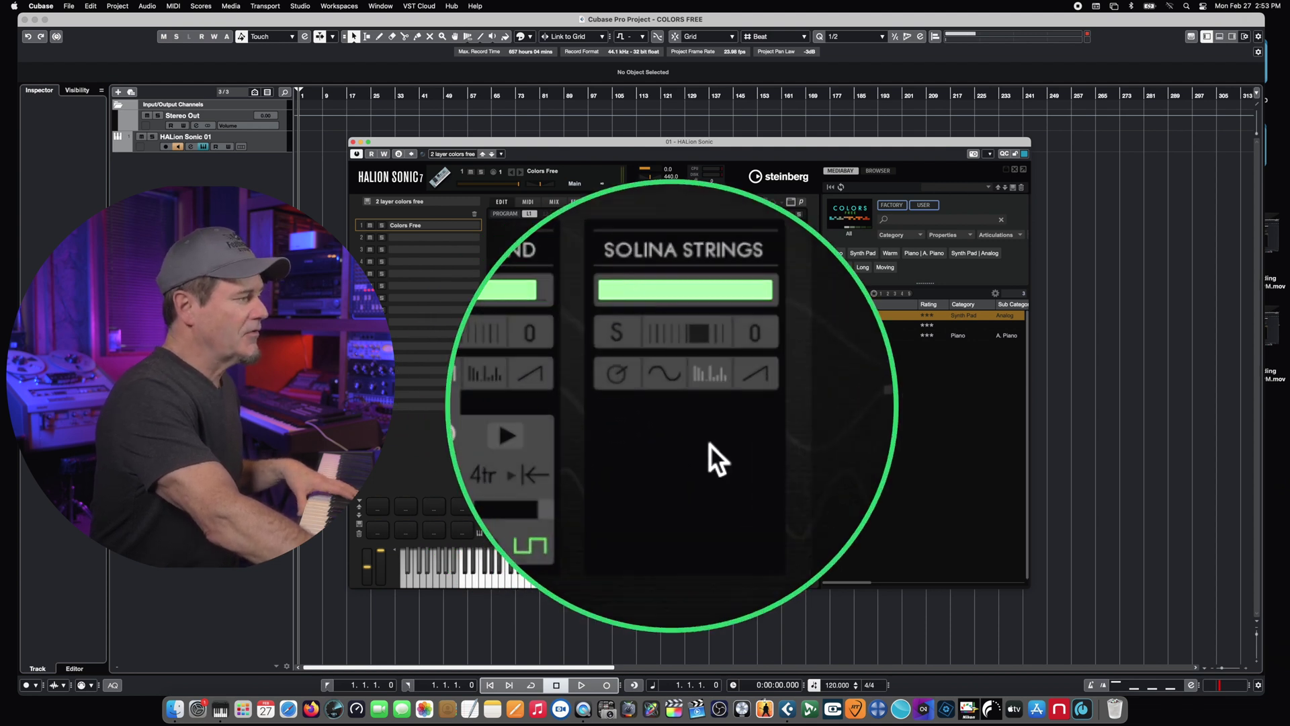
click(663, 379)
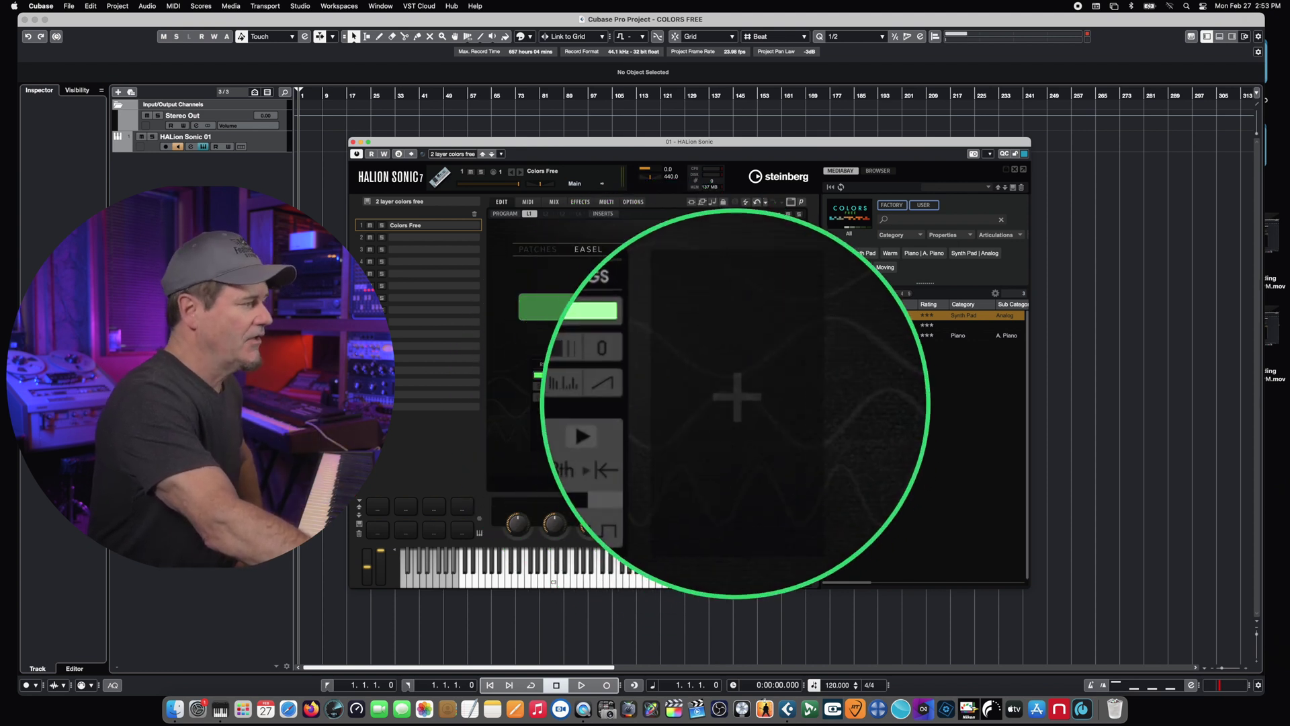
Add a layer to the empty fourth Easel slot and set its sound to White.
click(739, 398)
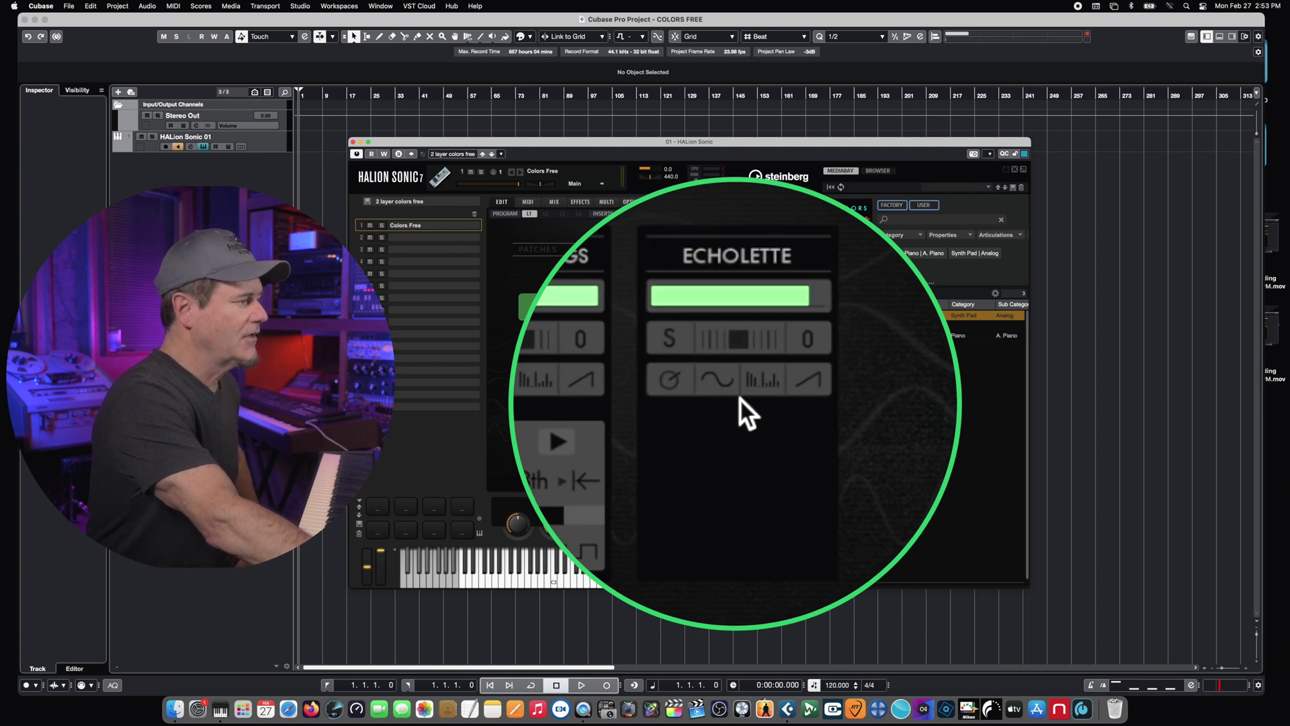
click(765, 247)
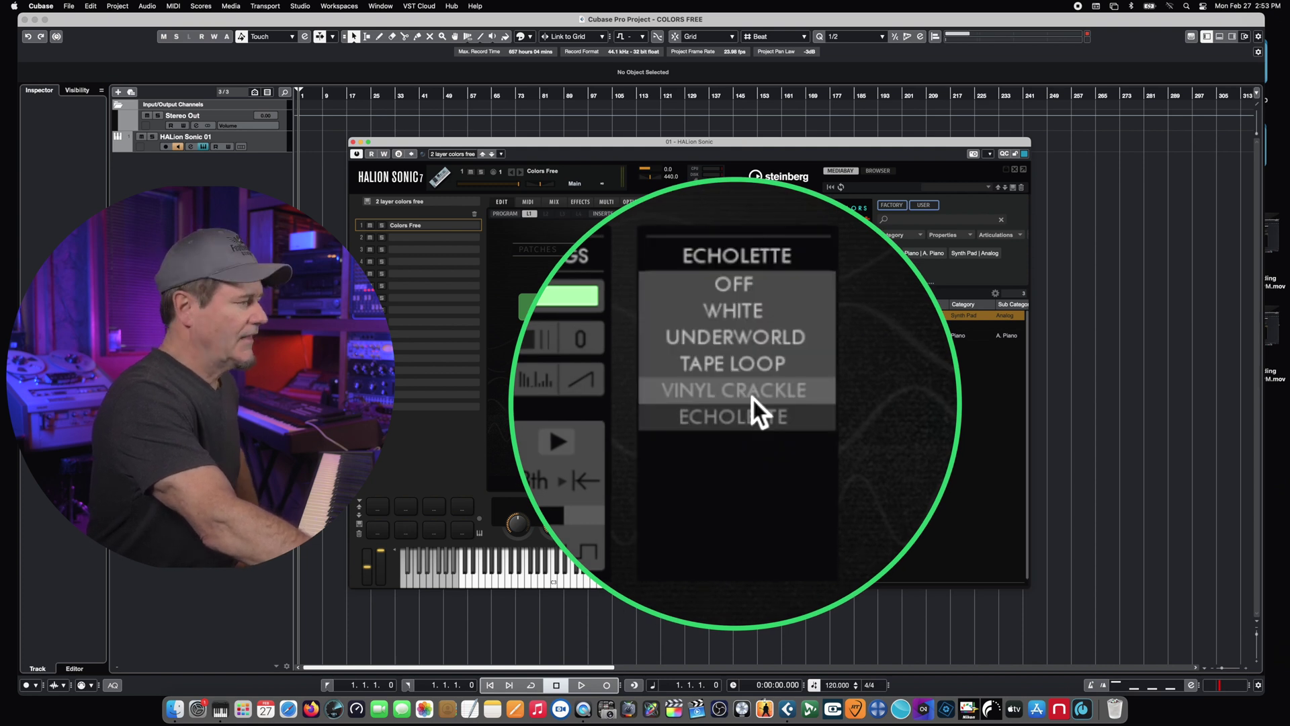
click(740, 317)
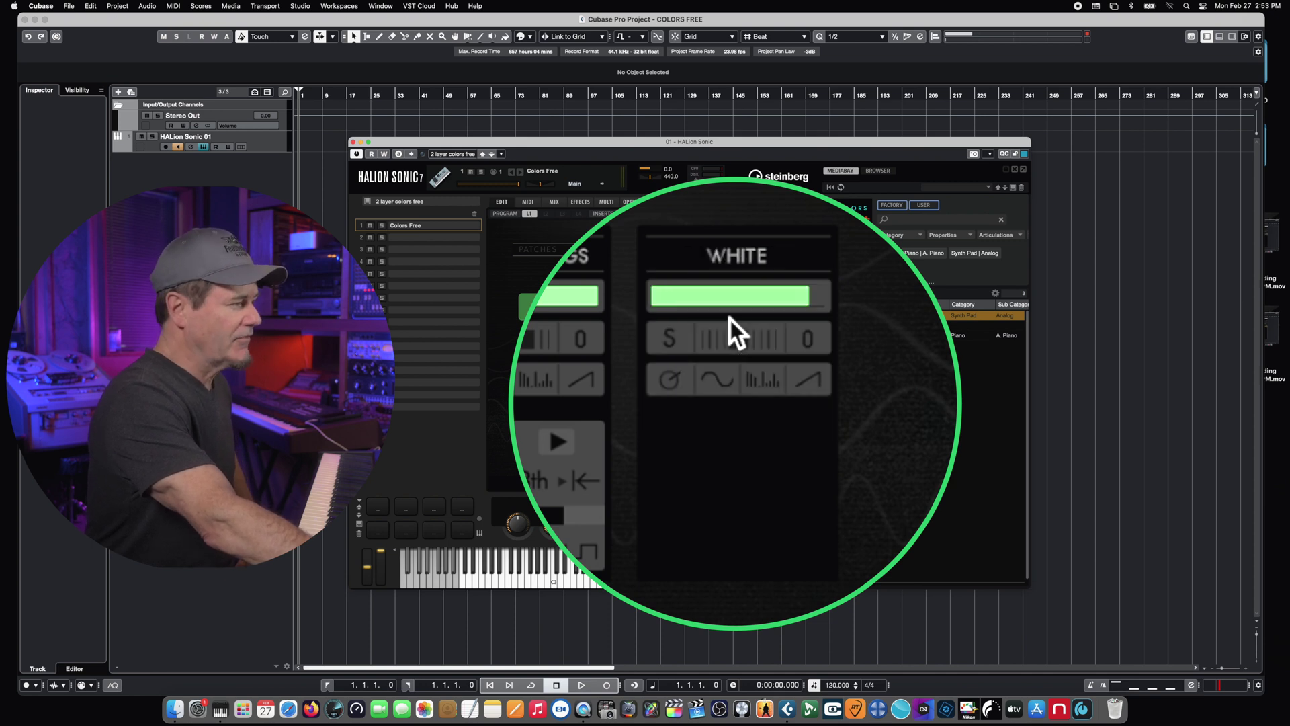
Change the fourth layer's sound to Underworld and solo it.
click(733, 377)
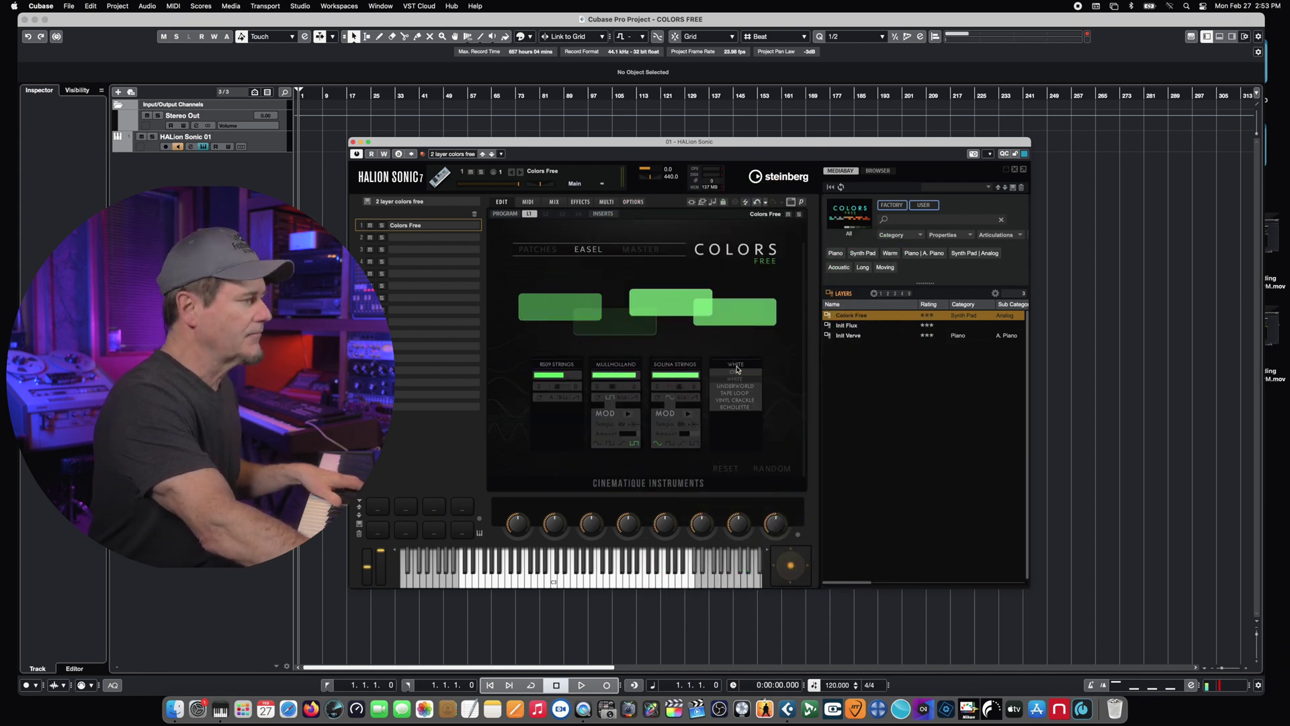
click(730, 387)
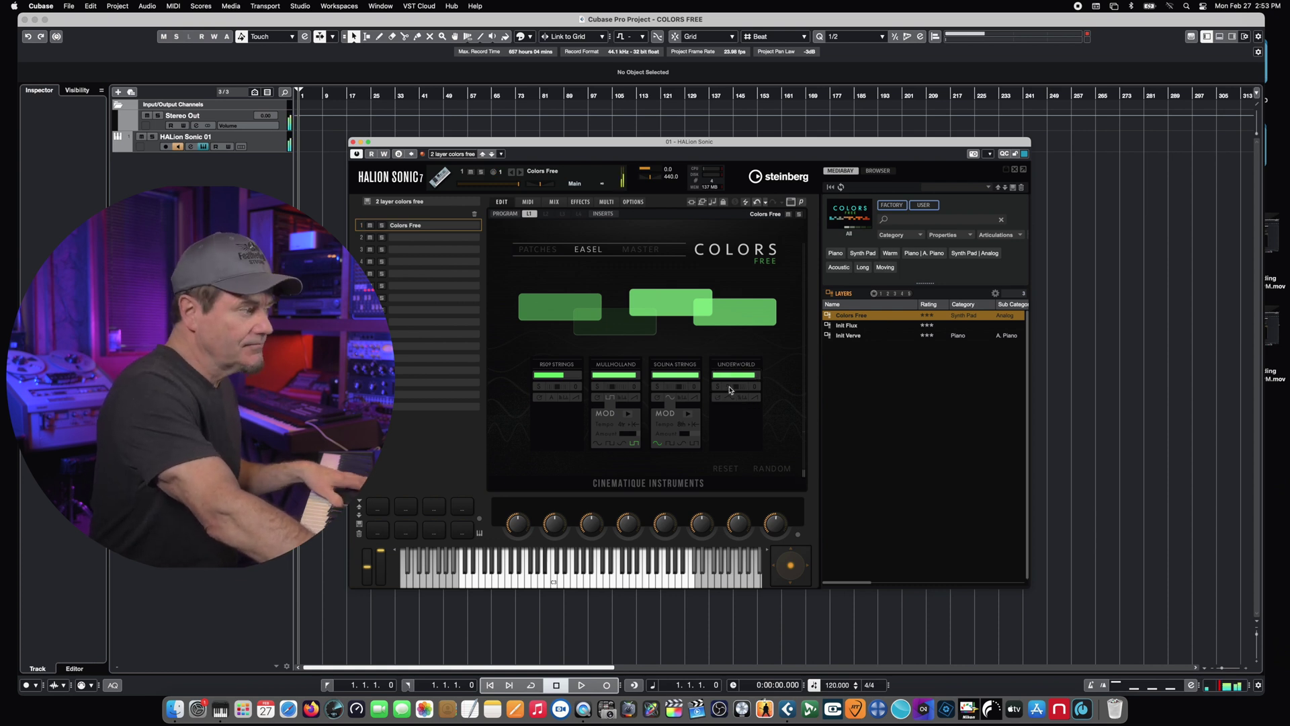
click(713, 382)
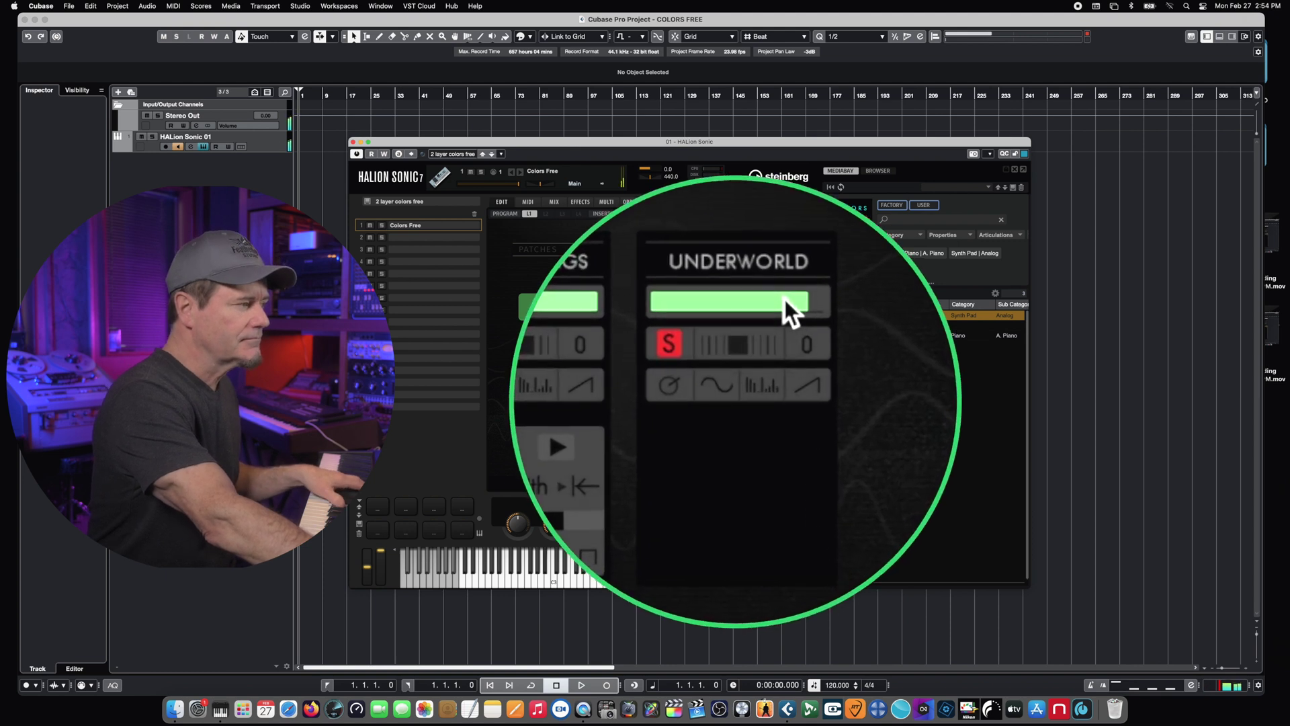
Audition Tape Loop, Vinyl Crackle and Echolette in turn as the fourth layer's sound.
click(715, 260)
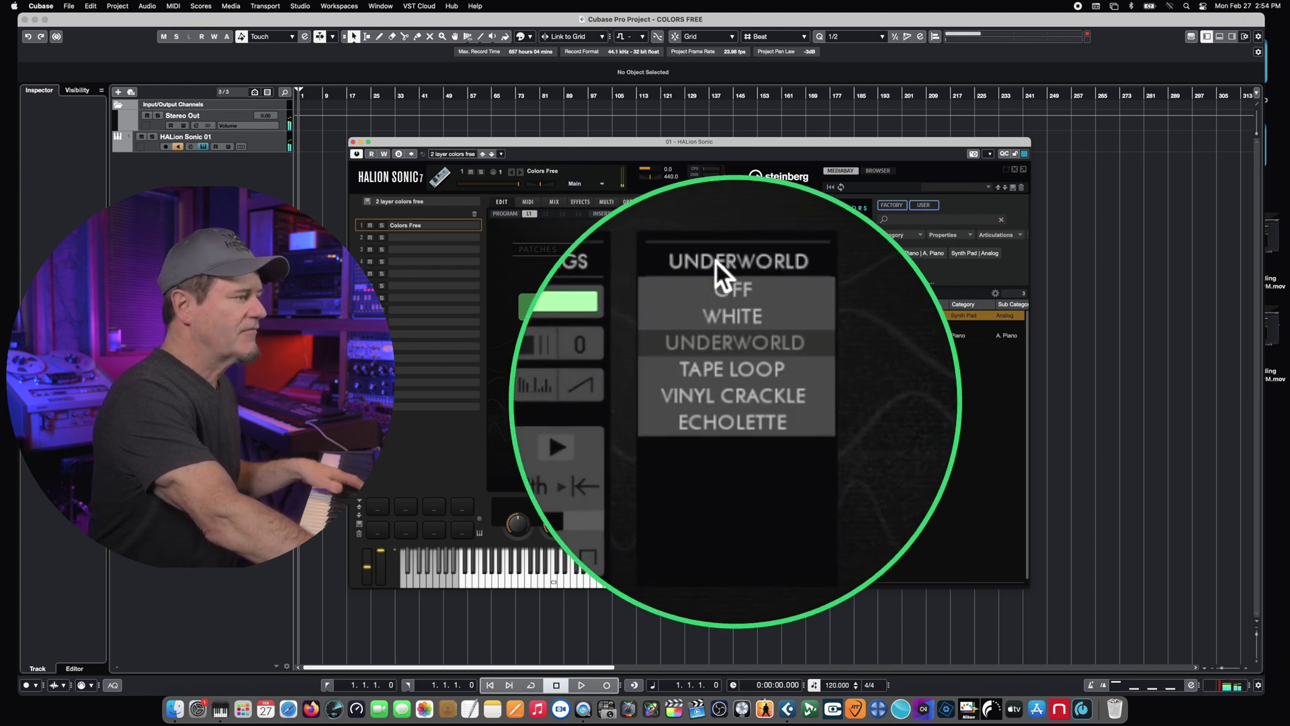
click(712, 371)
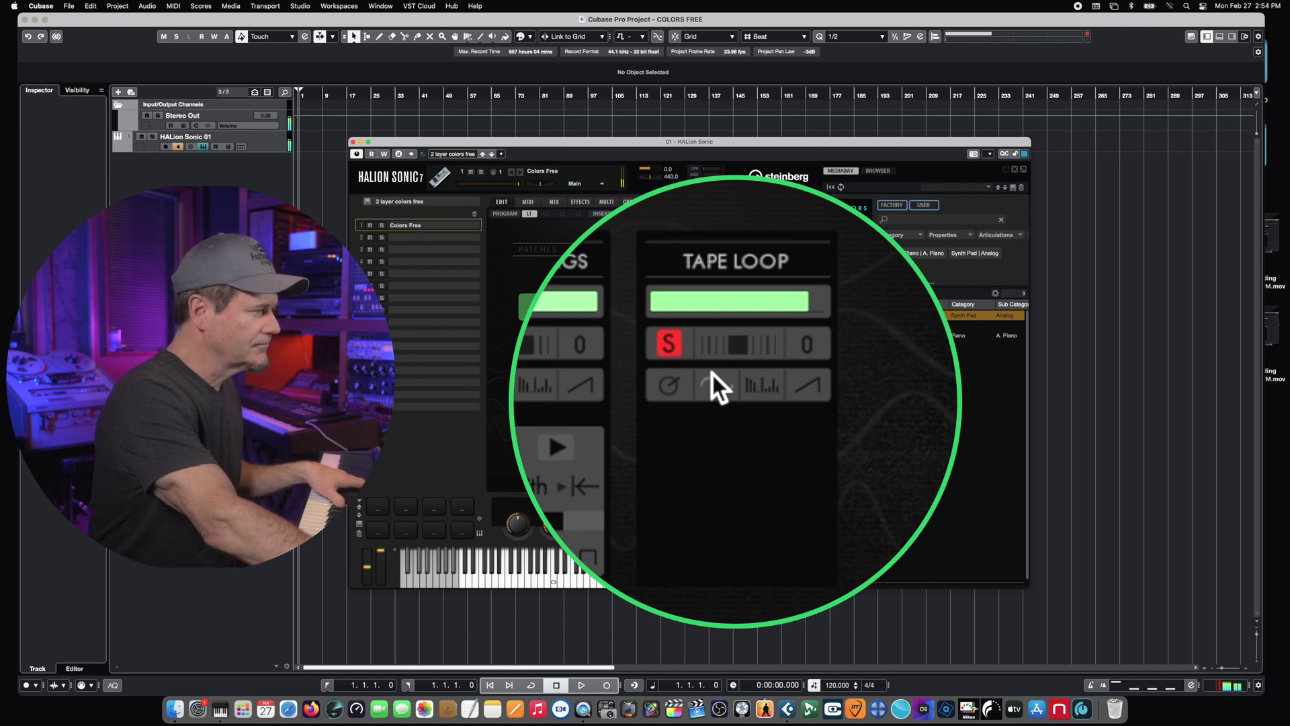
click(726, 262)
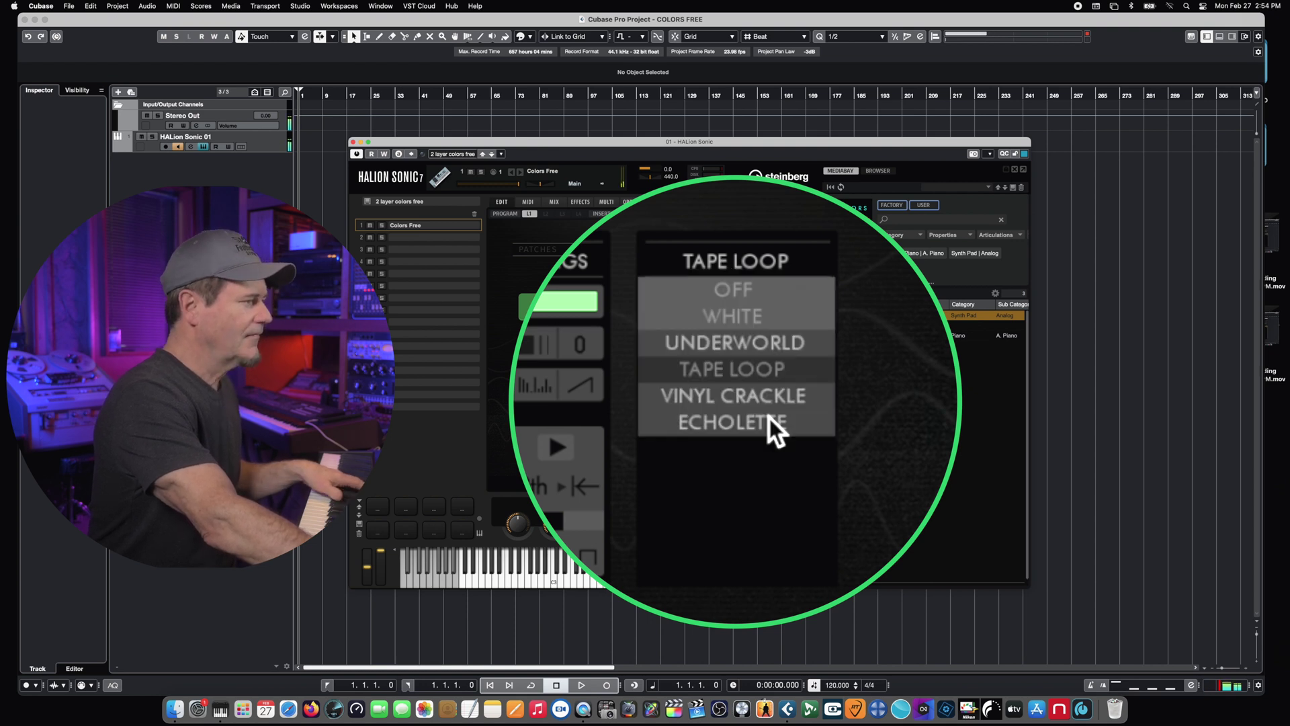
click(729, 400)
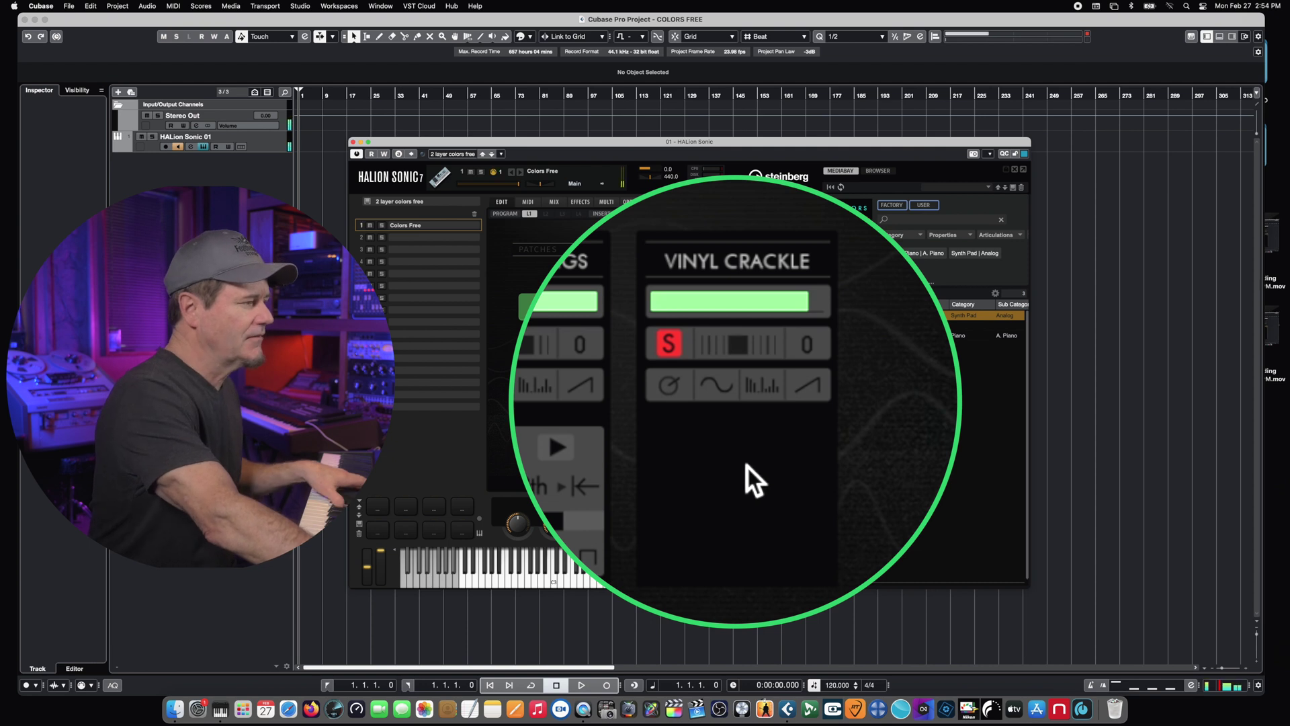
click(720, 263)
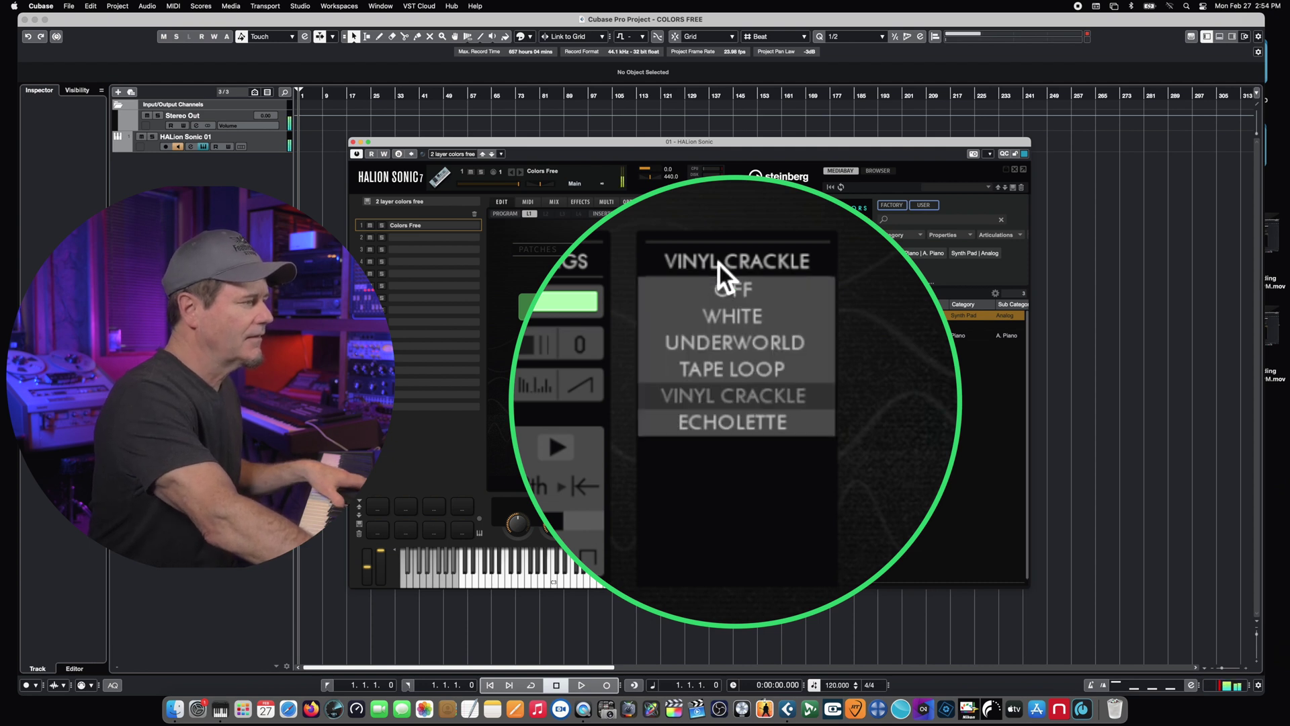
click(711, 430)
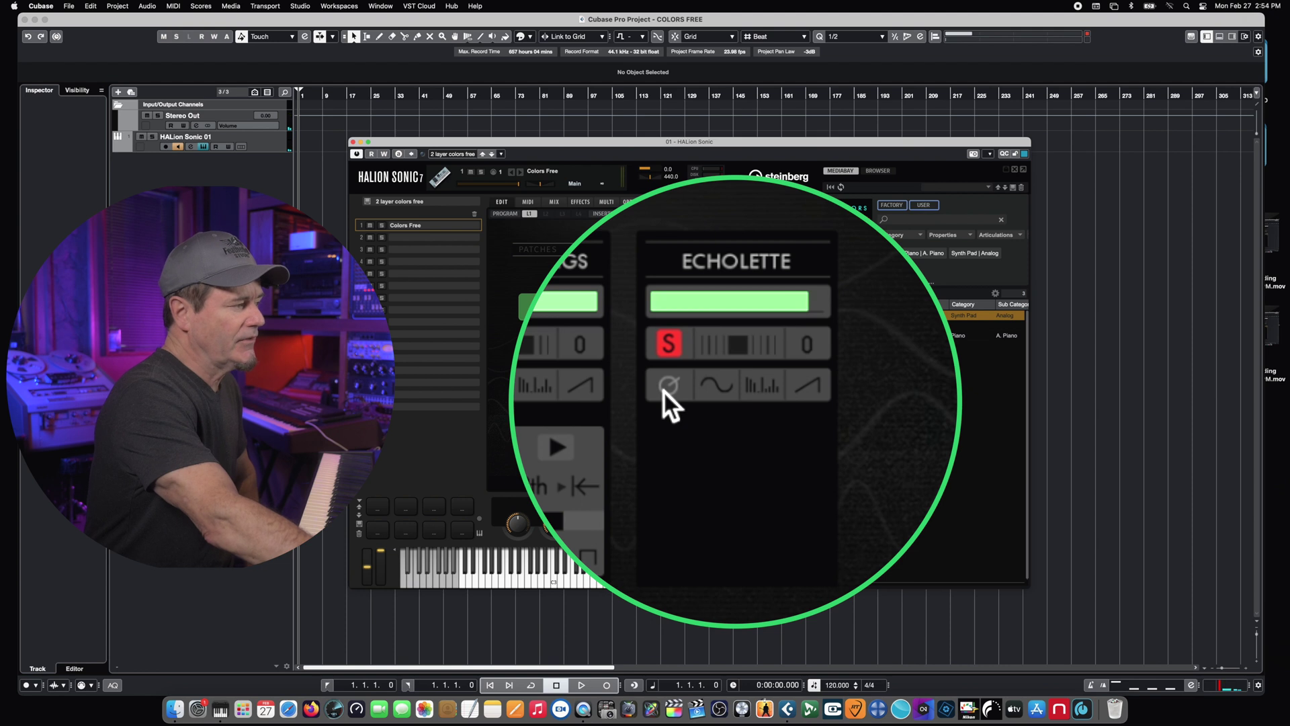
Look through the Echolette layer's modulation, tone and attack settings.
click(719, 390)
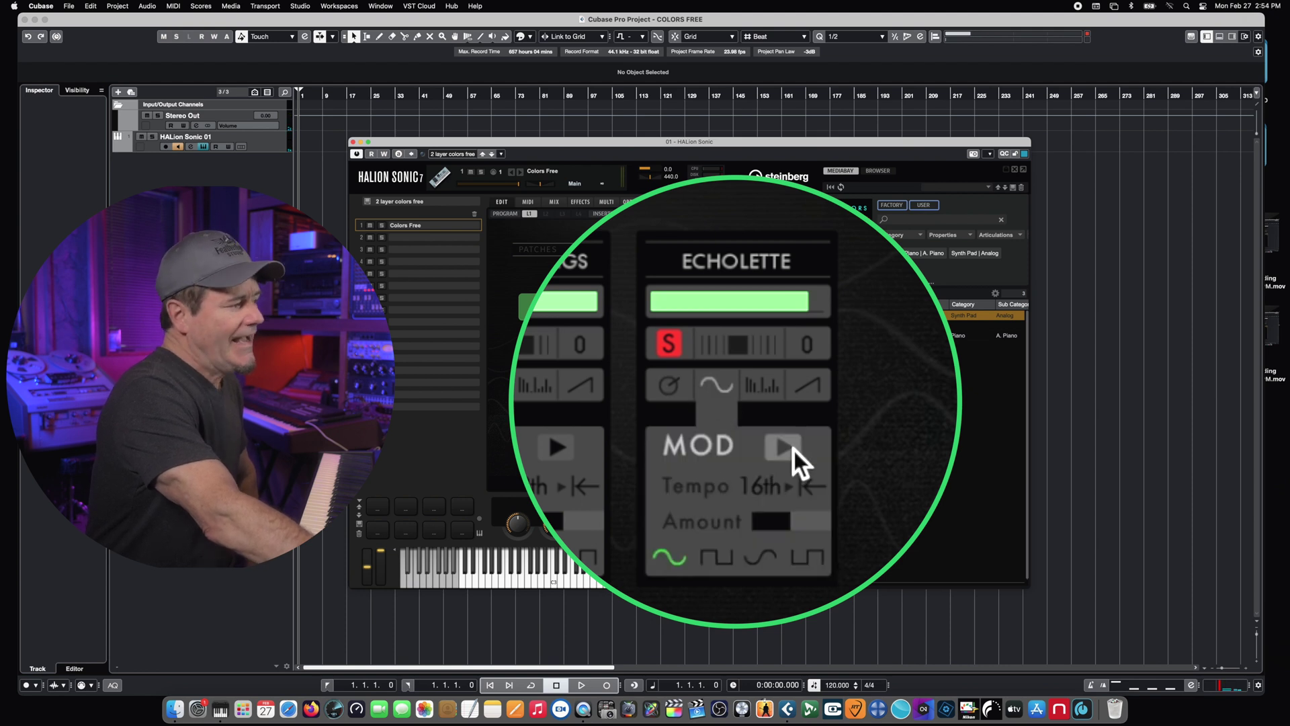
click(769, 388)
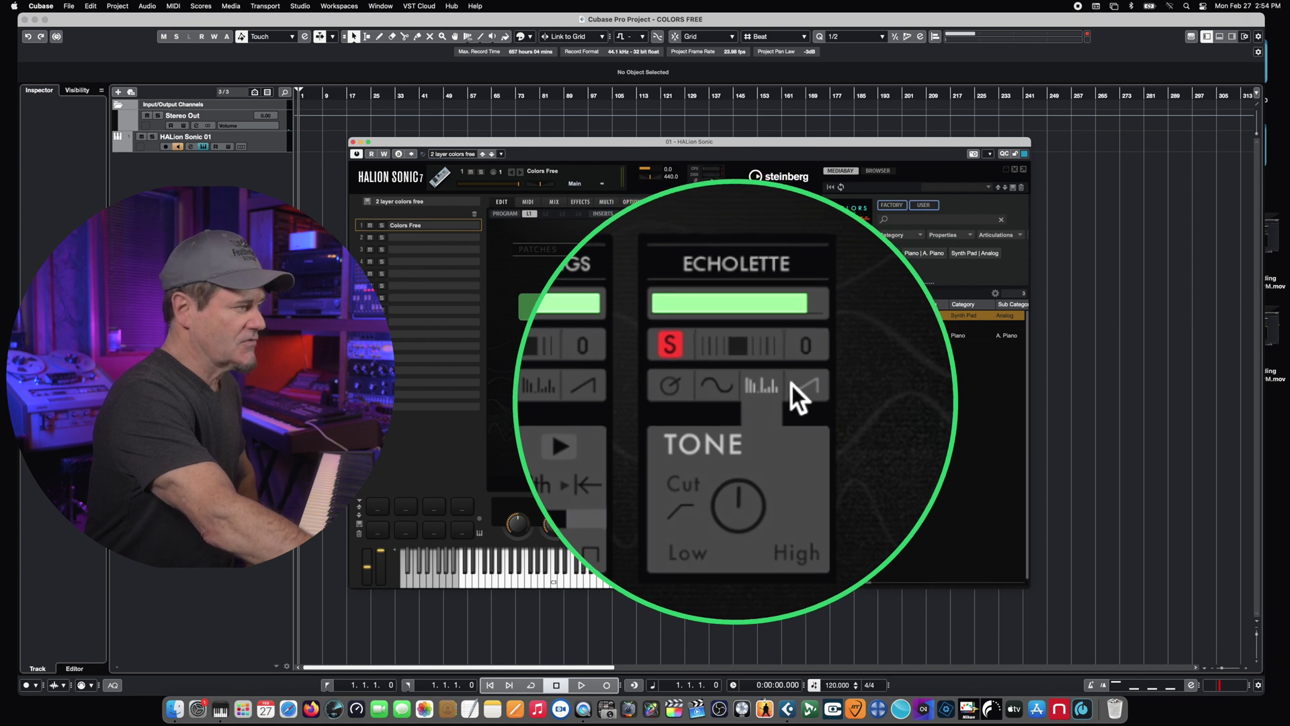
click(796, 389)
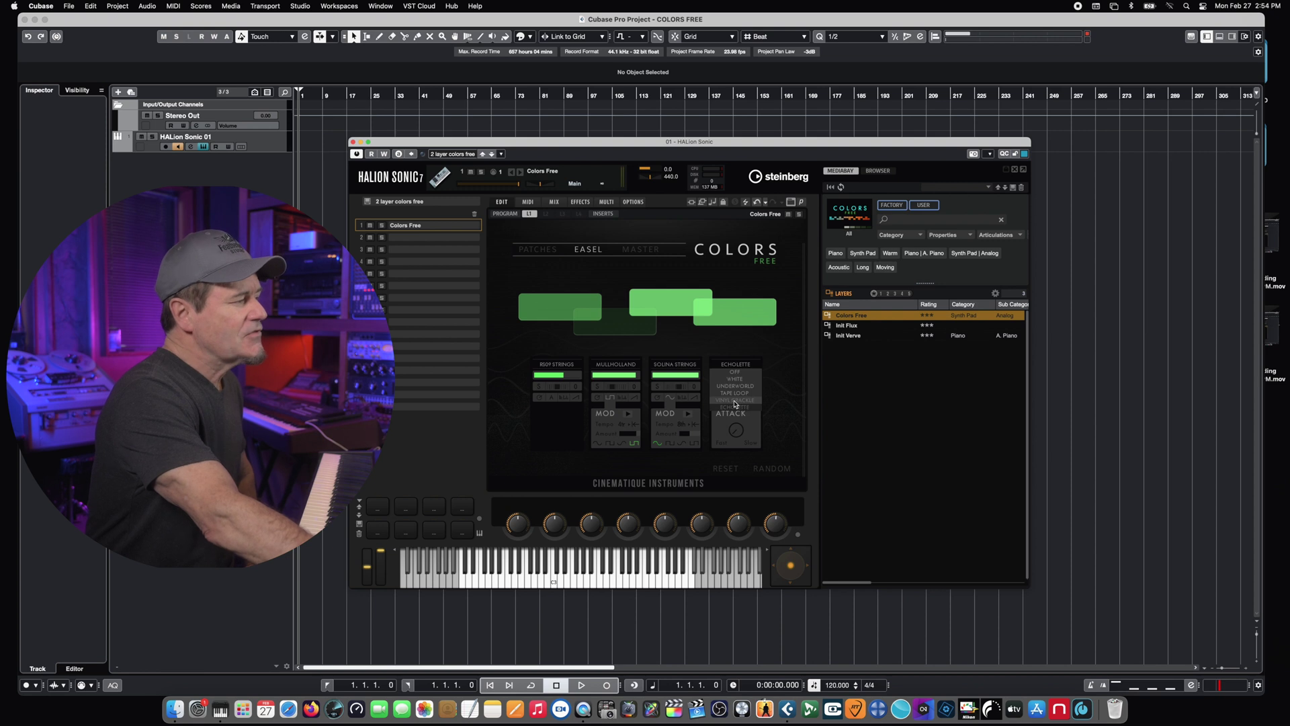
Change the fourth layer's sound to Vinyl Crackle and lower that layer's volume.
click(735, 401)
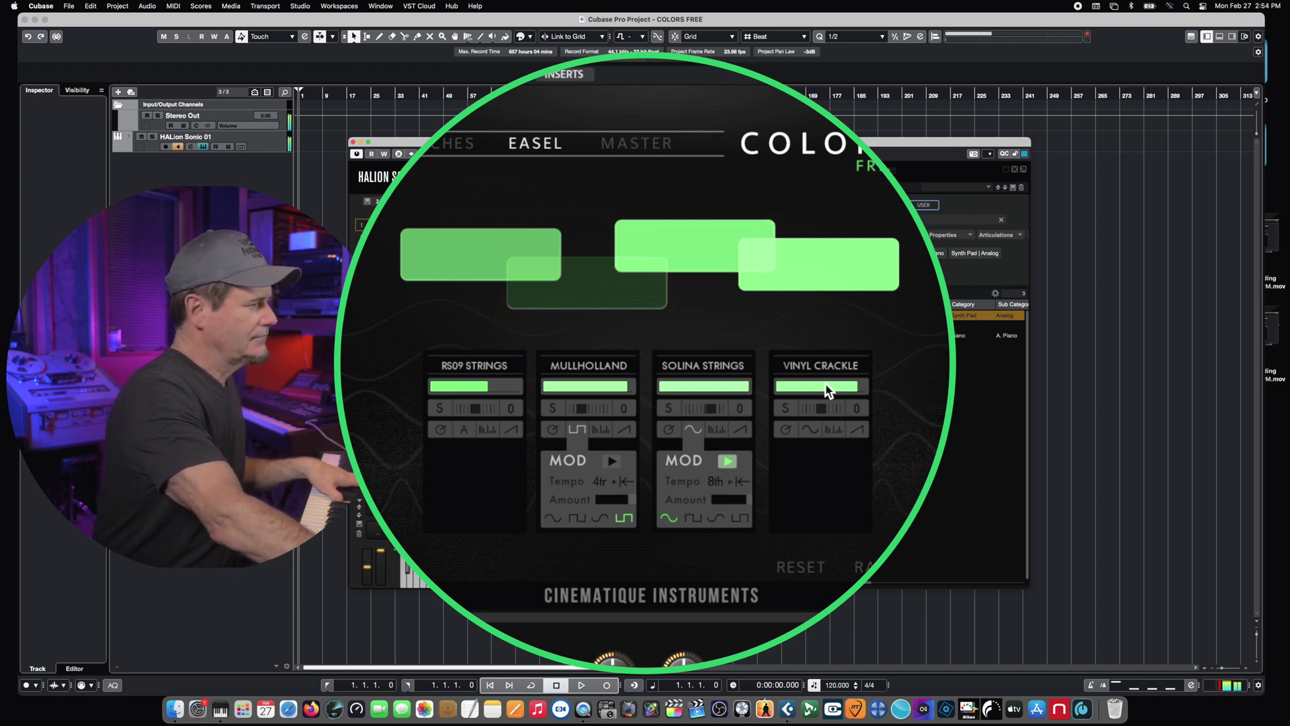
drag(831, 390, 808, 390)
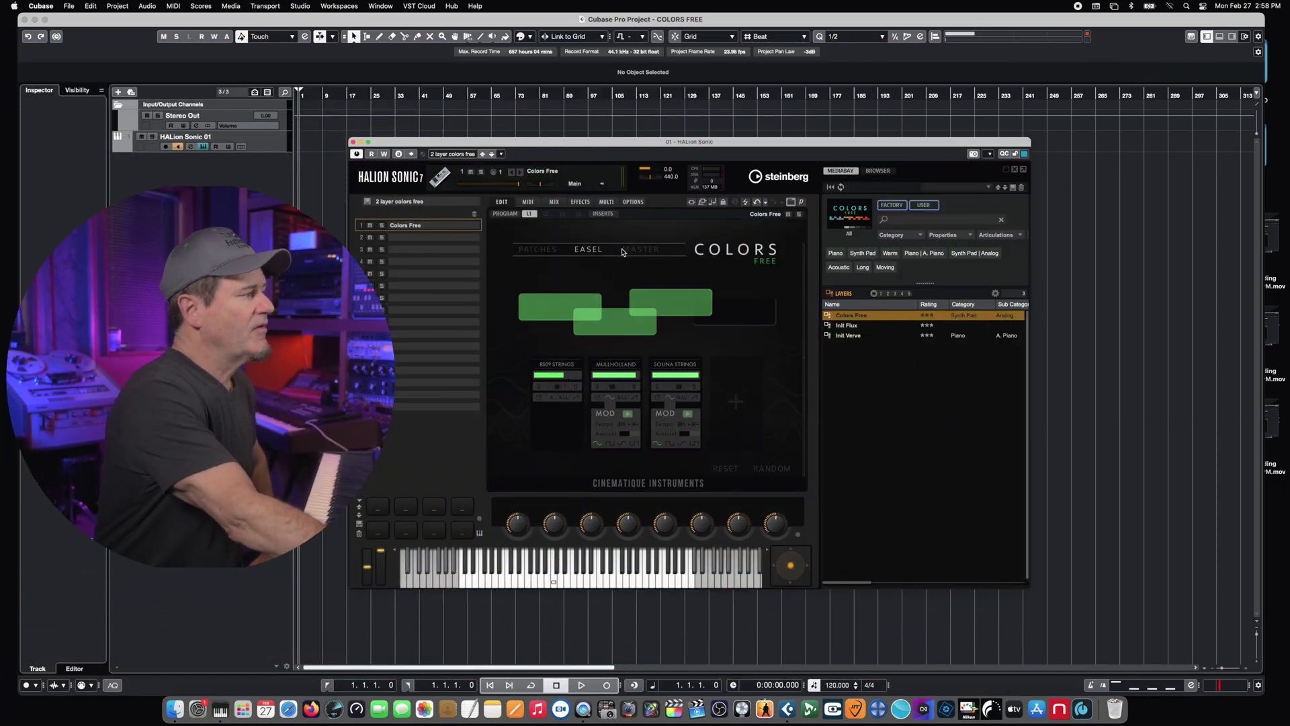
Open the Master page and adjust the overall Decay.
click(622, 252)
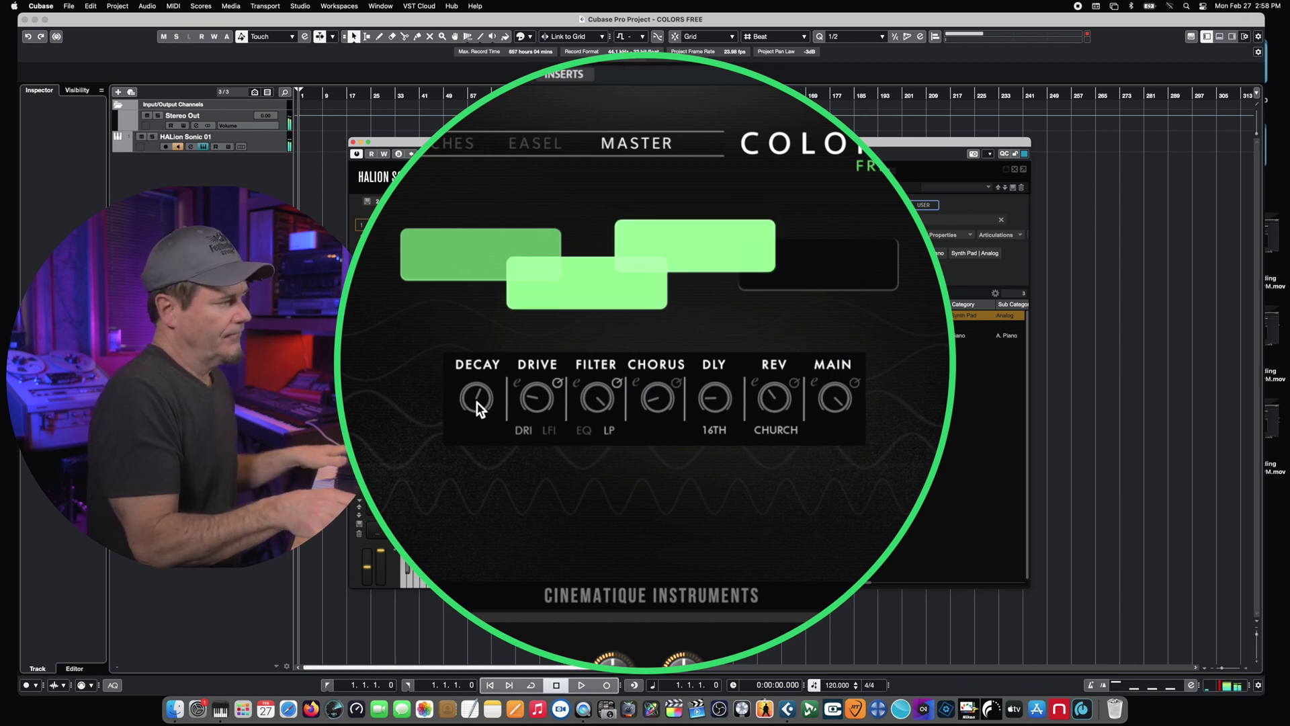
drag(479, 406, 467, 475)
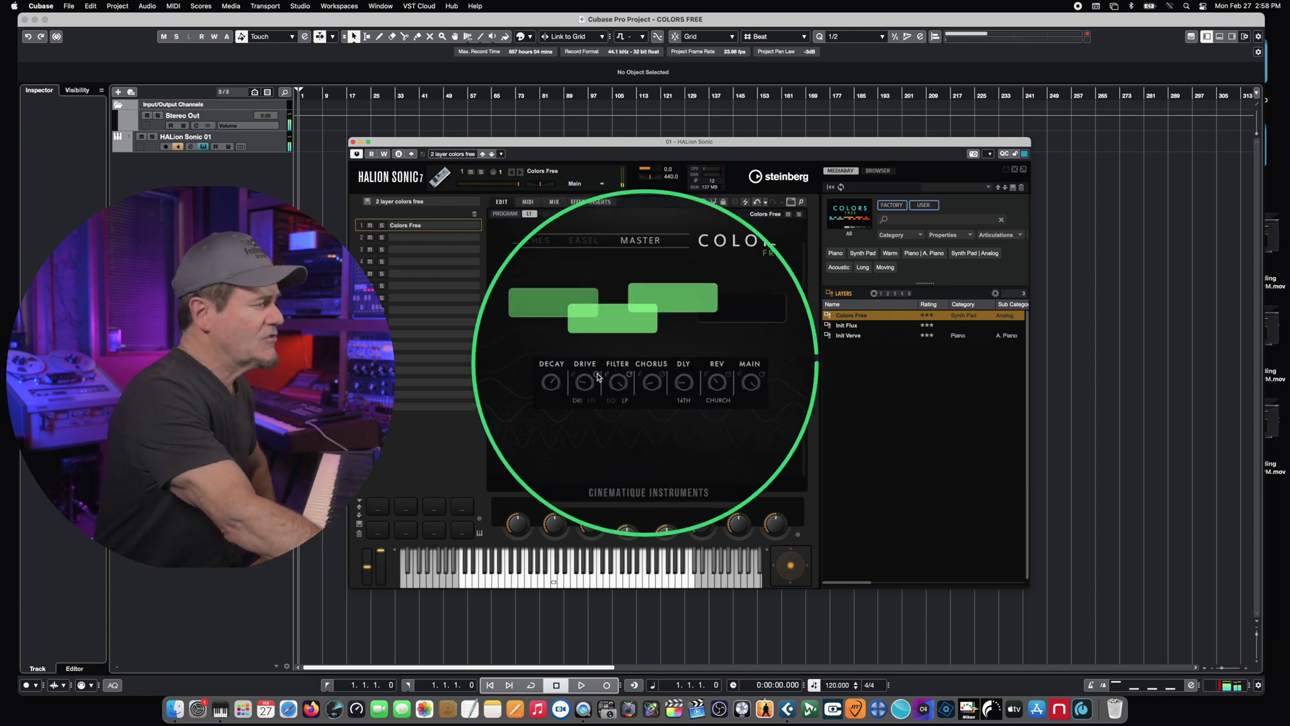
Shape the Drive effect's mod wheel curve with its start point at the minimum and its end point raised partway.
click(546, 400)
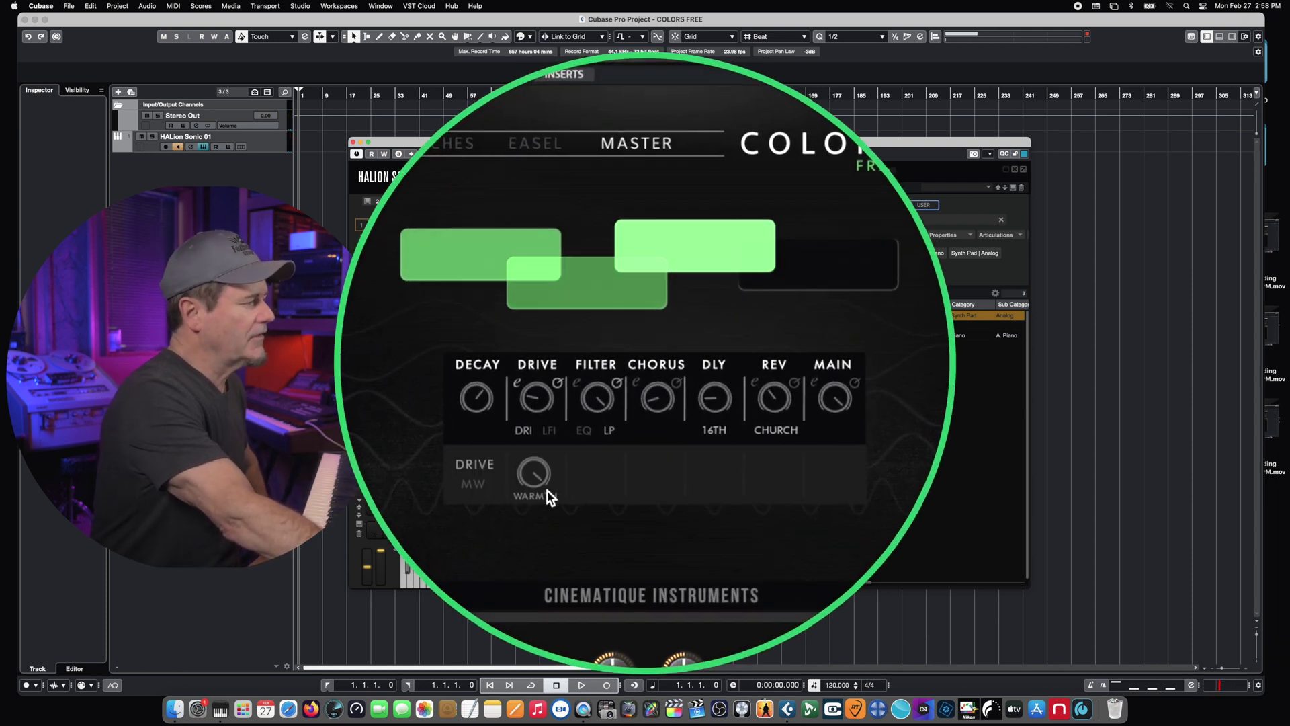
click(470, 484)
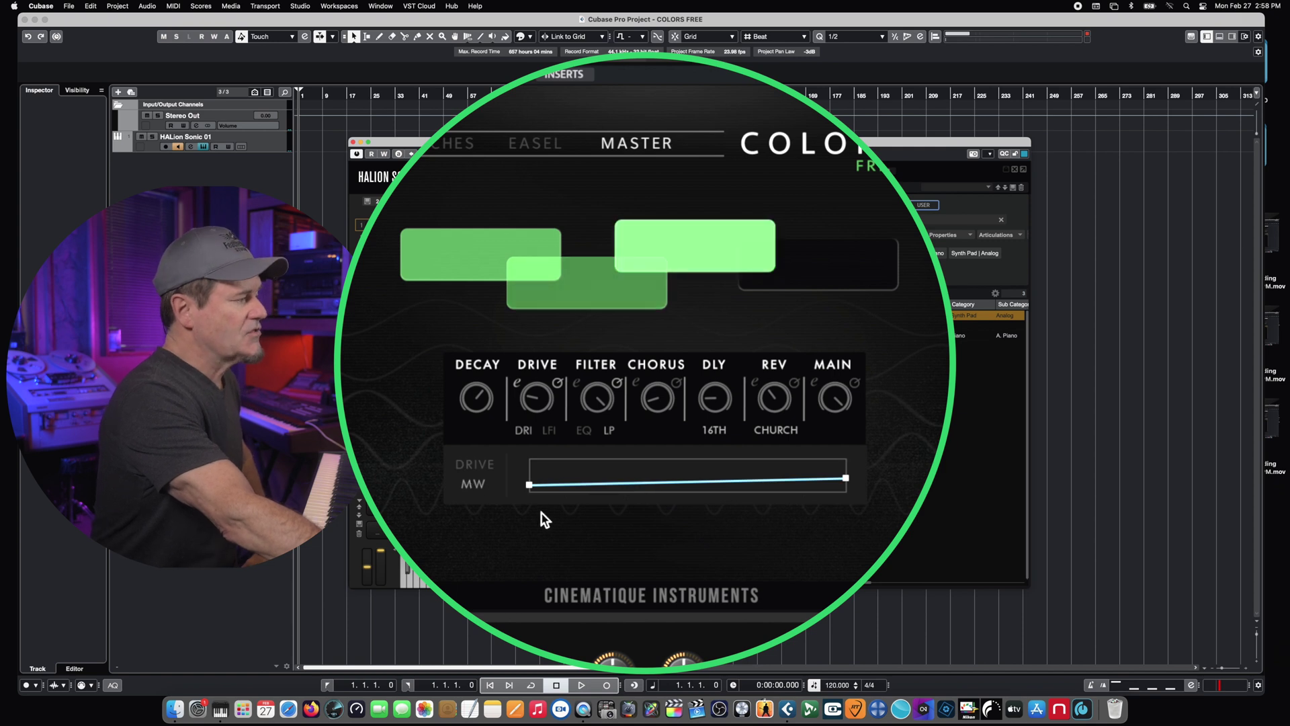
drag(529, 485, 529, 491)
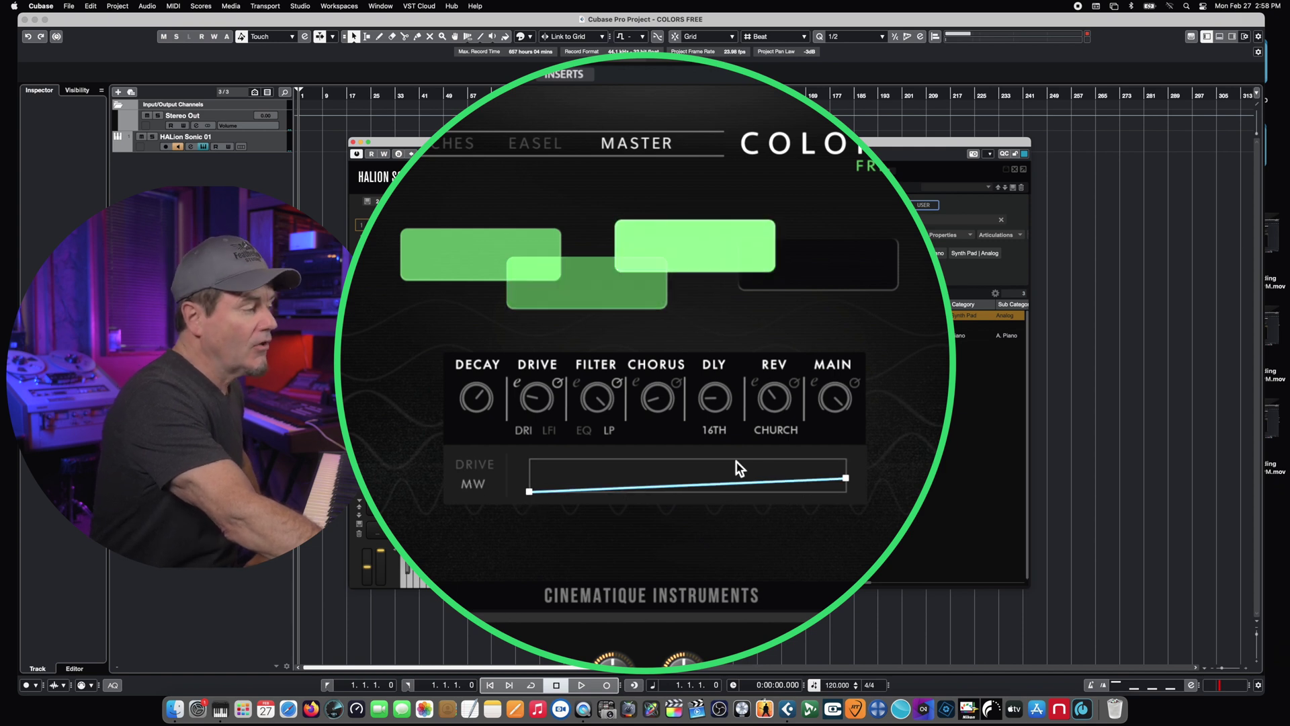
drag(847, 478, 845, 465)
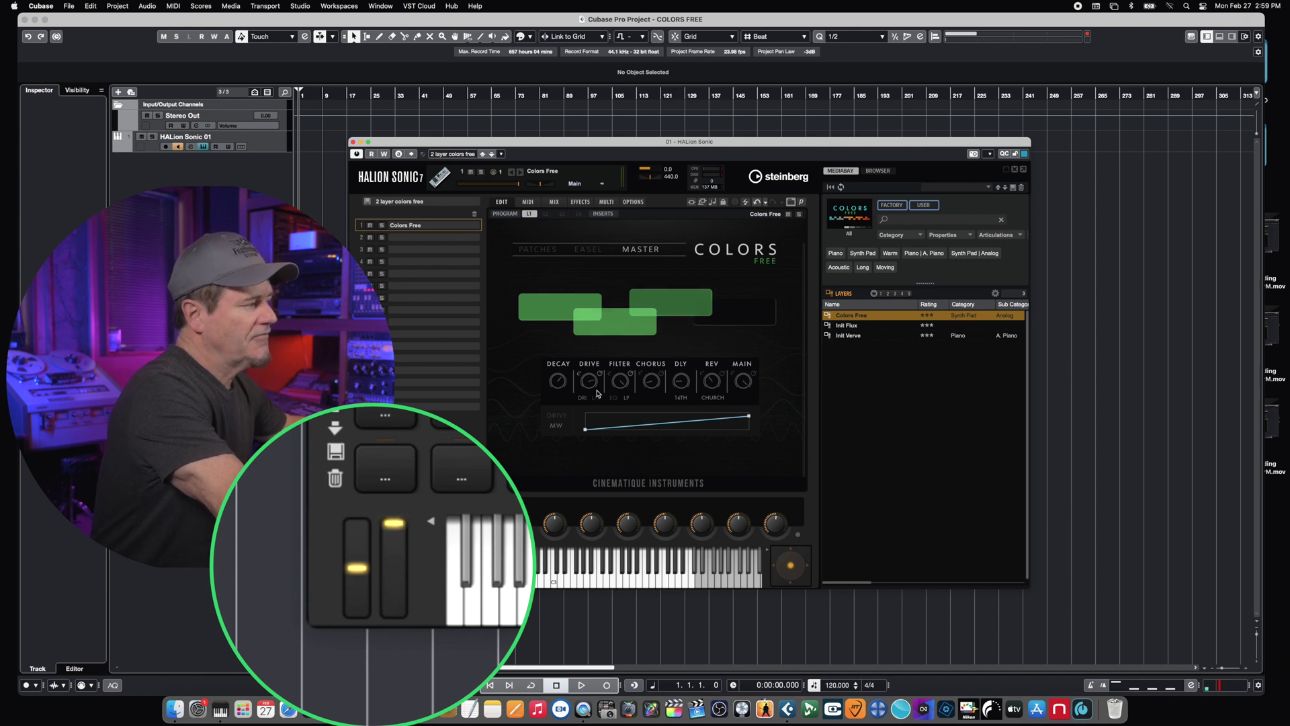
drag(846, 466, 846, 480)
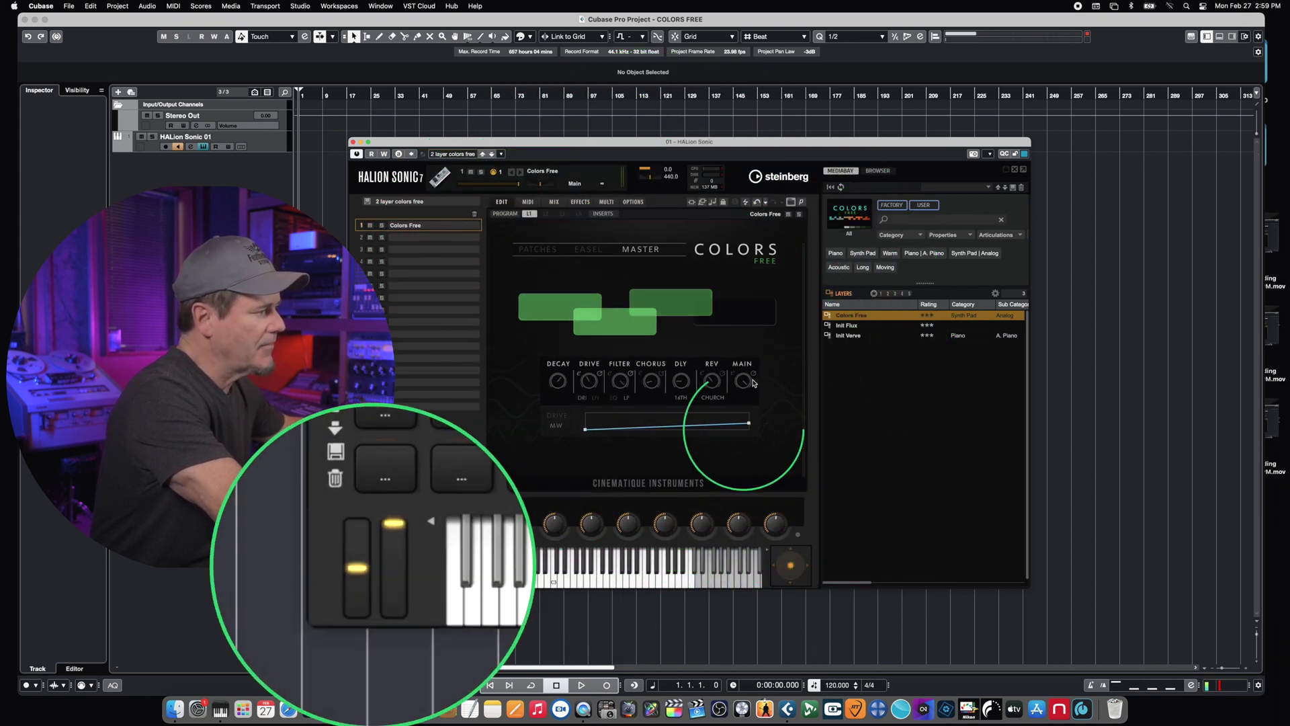
drag(755, 403, 757, 395)
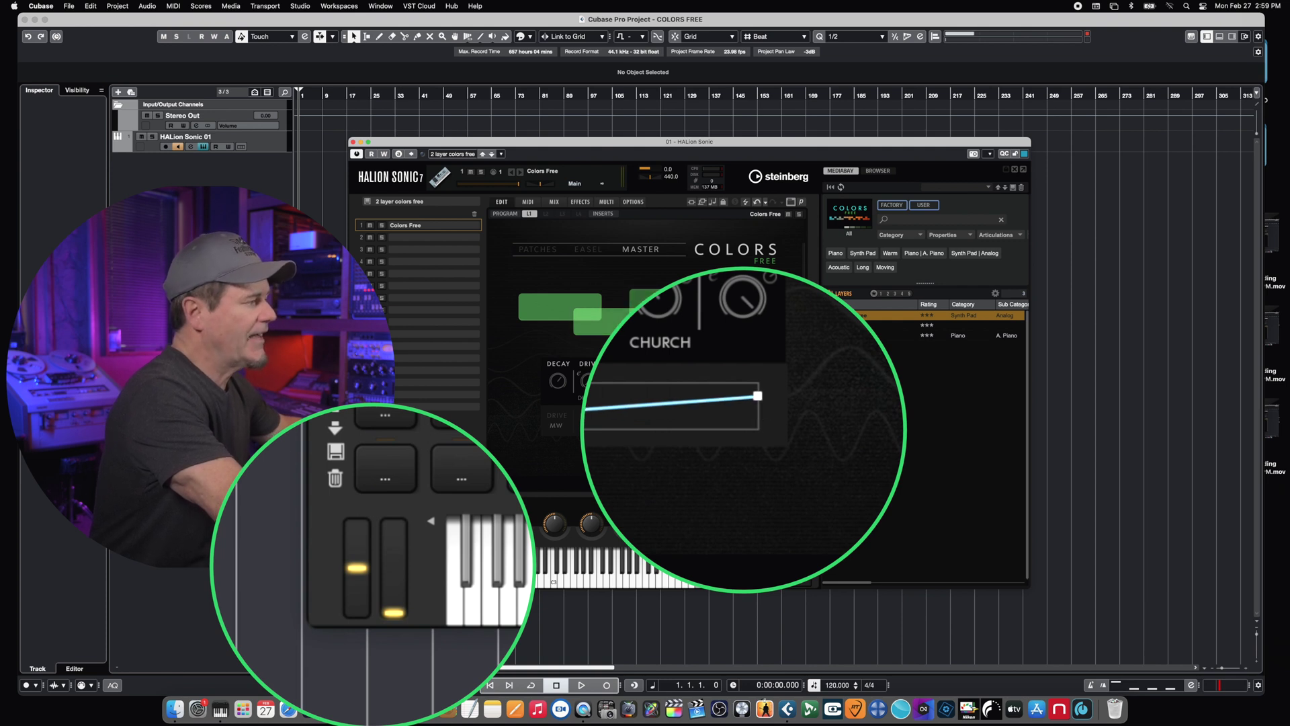
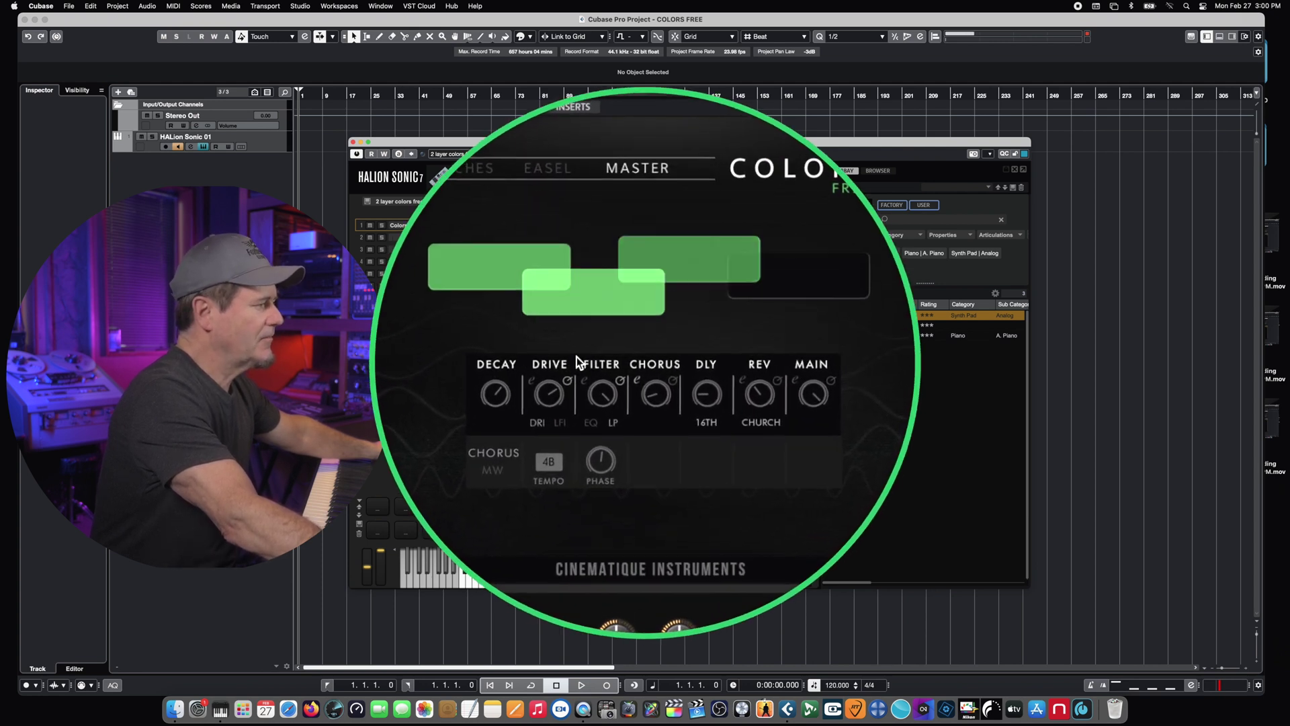
Bend the Filter's mod wheel curve downward and lower its start point to the minimum.
click(578, 383)
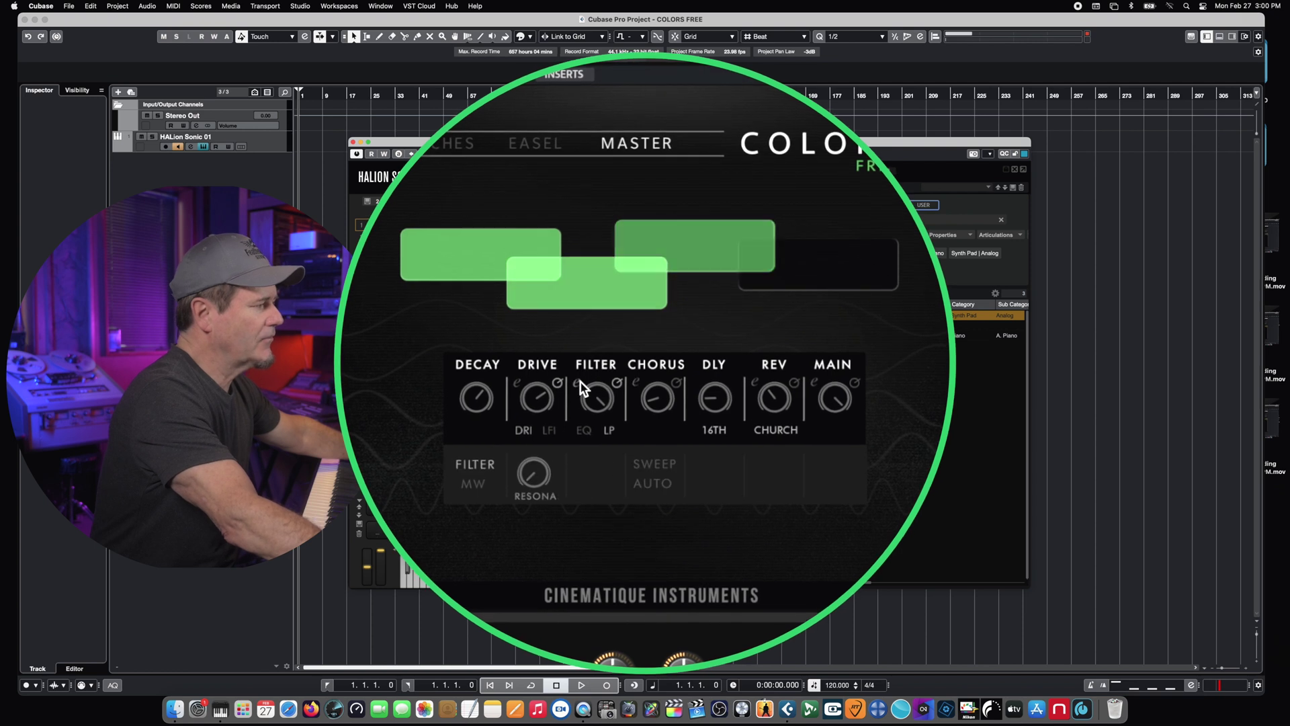
click(578, 383)
click(576, 383)
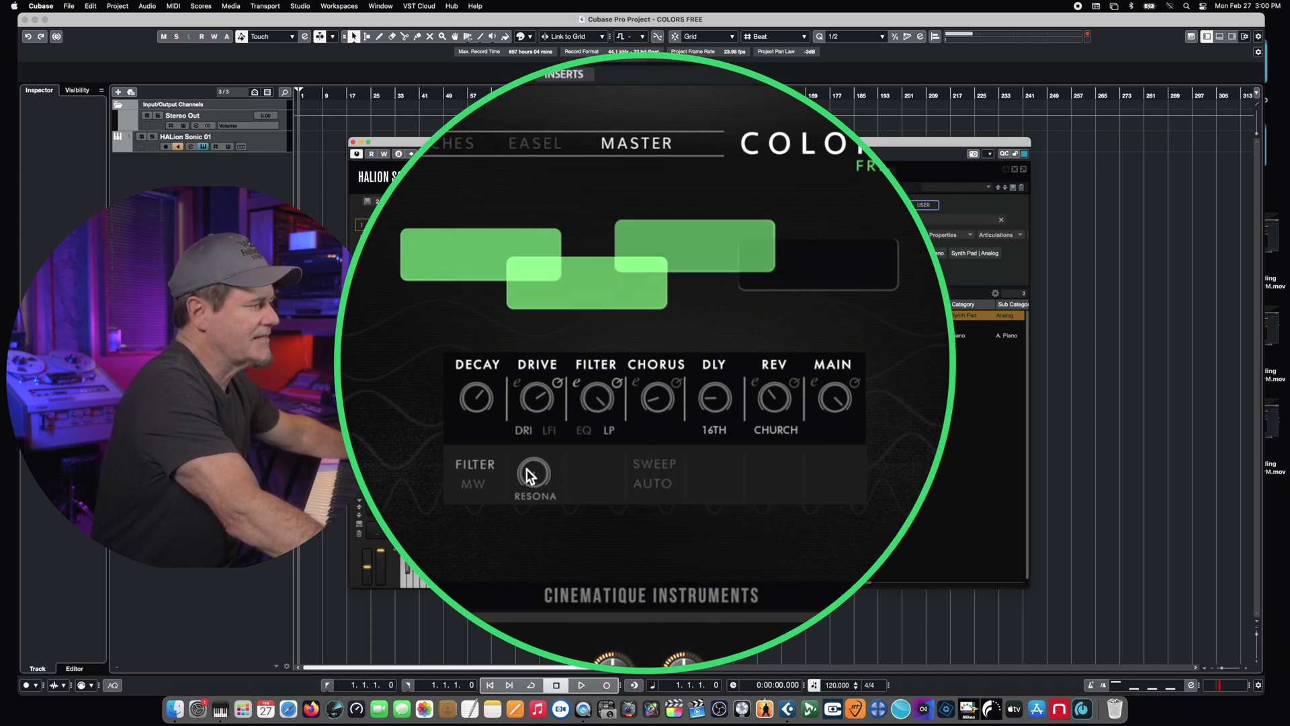
click(467, 485)
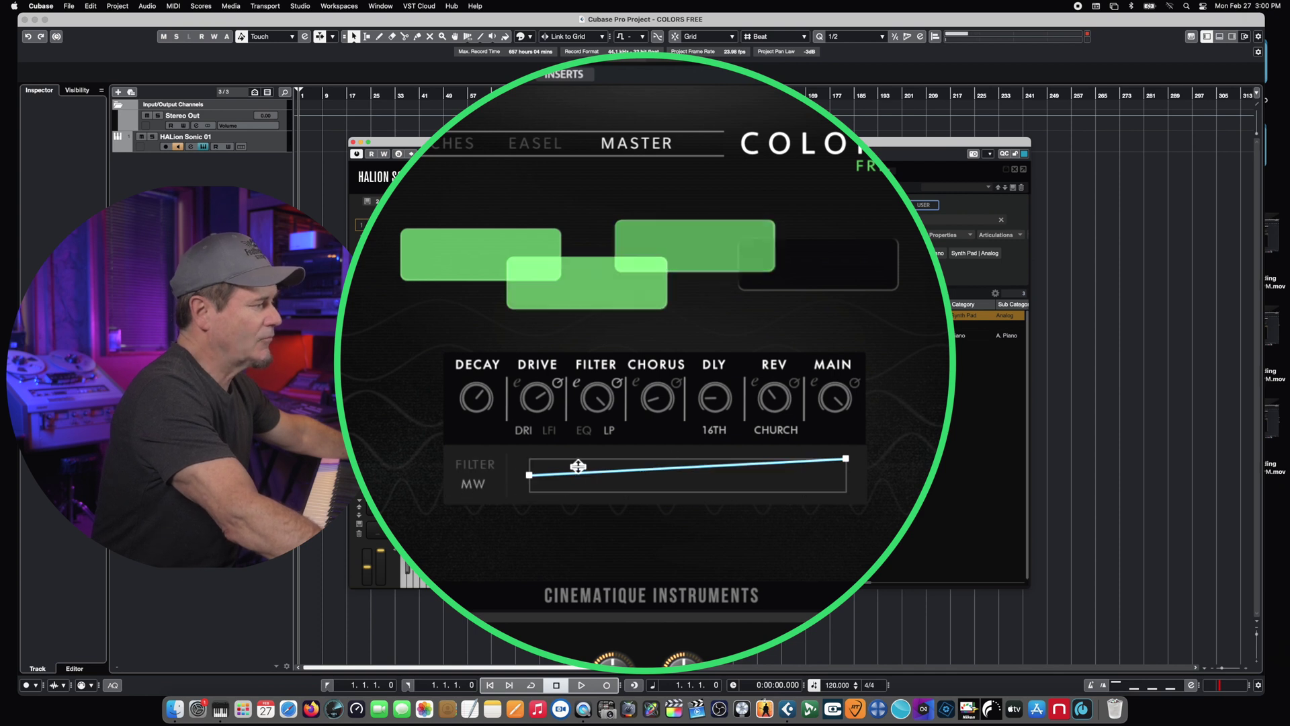
drag(590, 473, 634, 481)
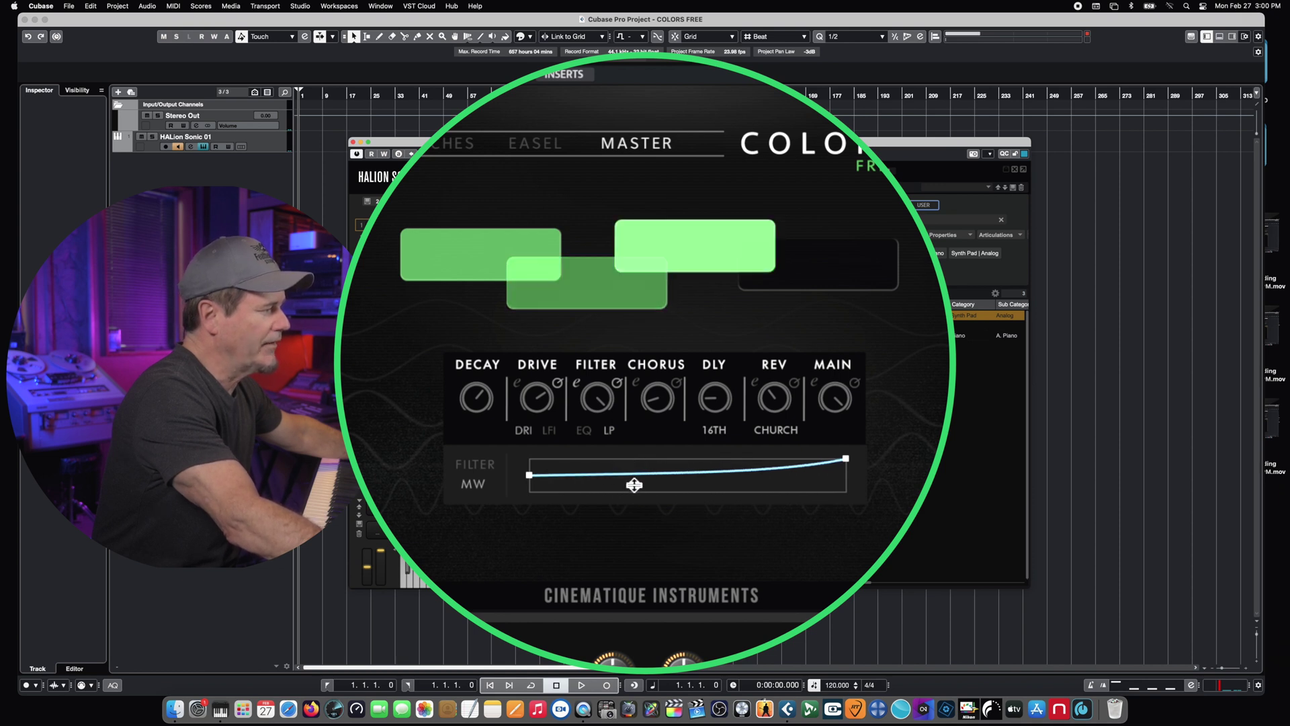
drag(529, 475, 531, 490)
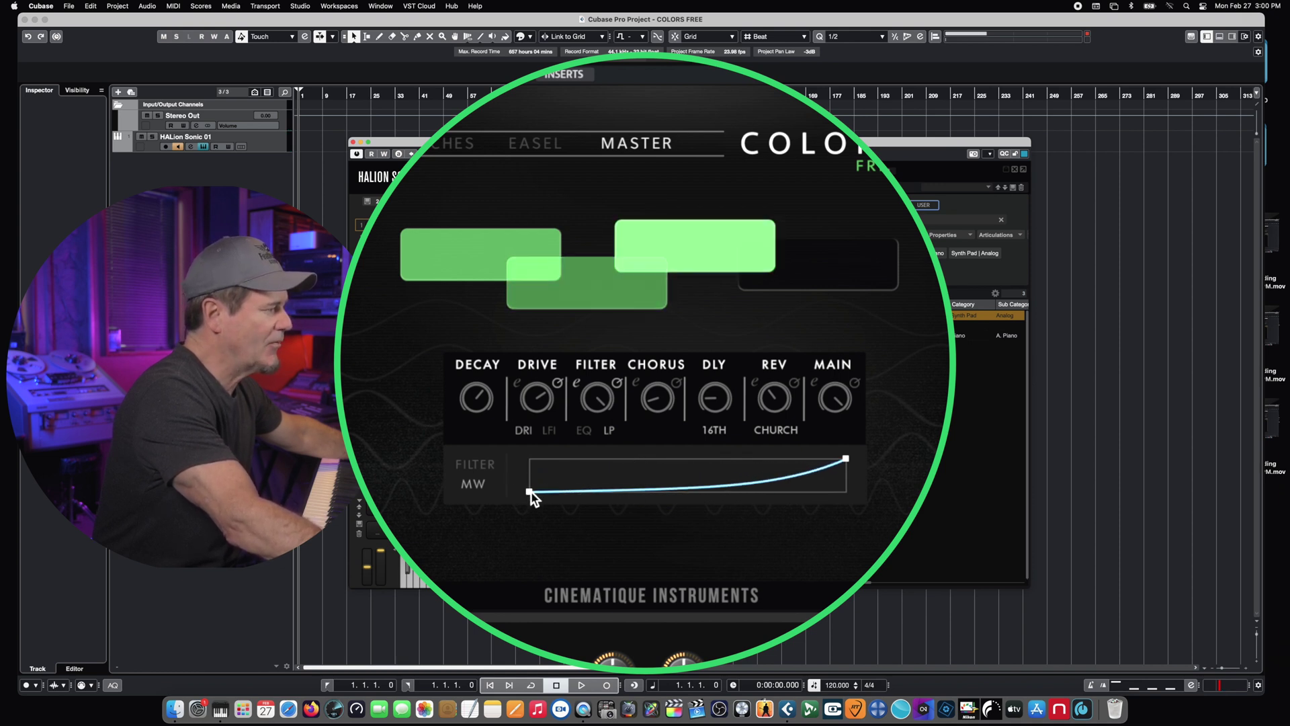
Reshape the Filter's mod wheel curve with two added points so that it rises early and then levels off.
drag(728, 484, 721, 472)
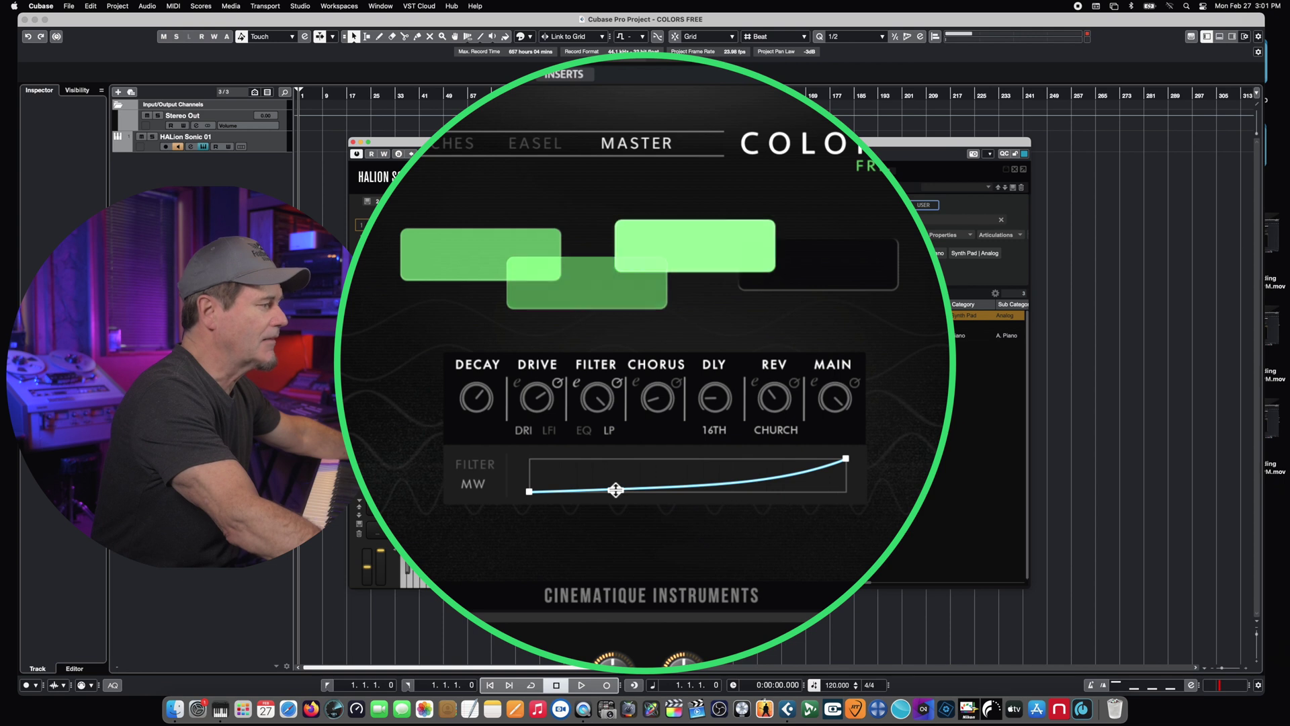
drag(743, 472, 715, 465)
drag(615, 488, 617, 466)
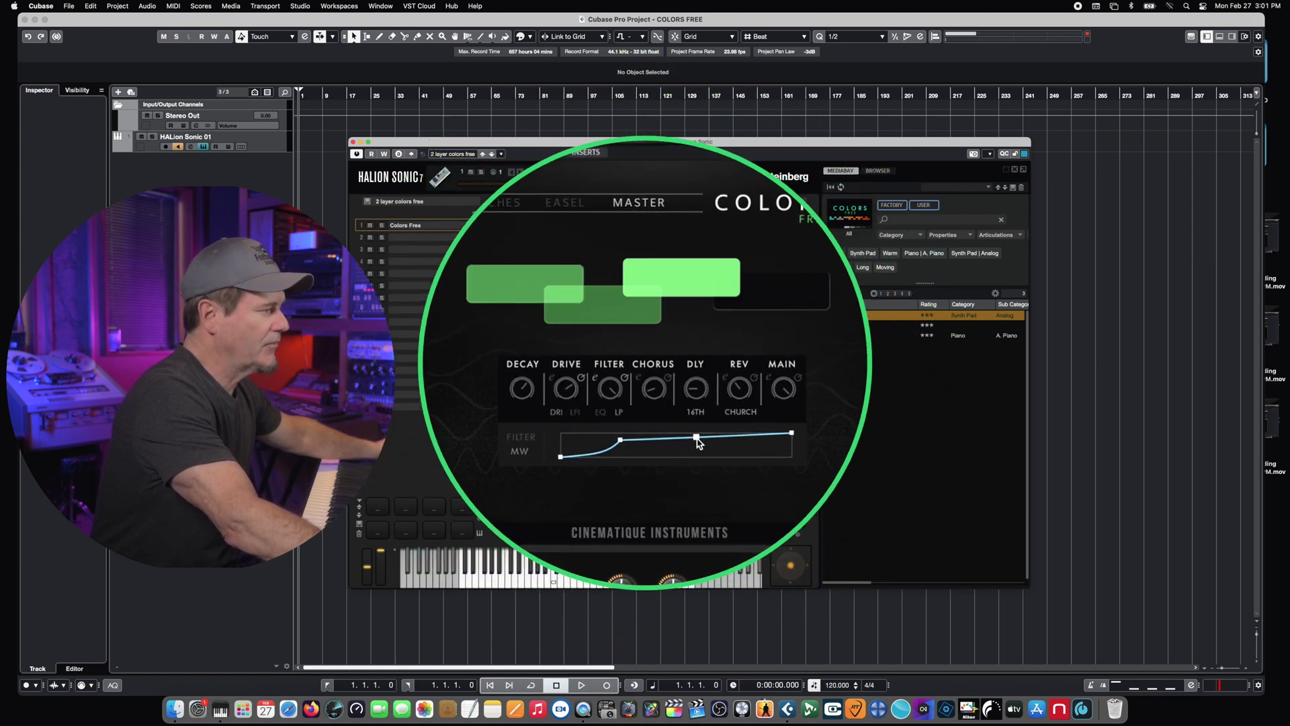
drag(710, 460, 681, 428)
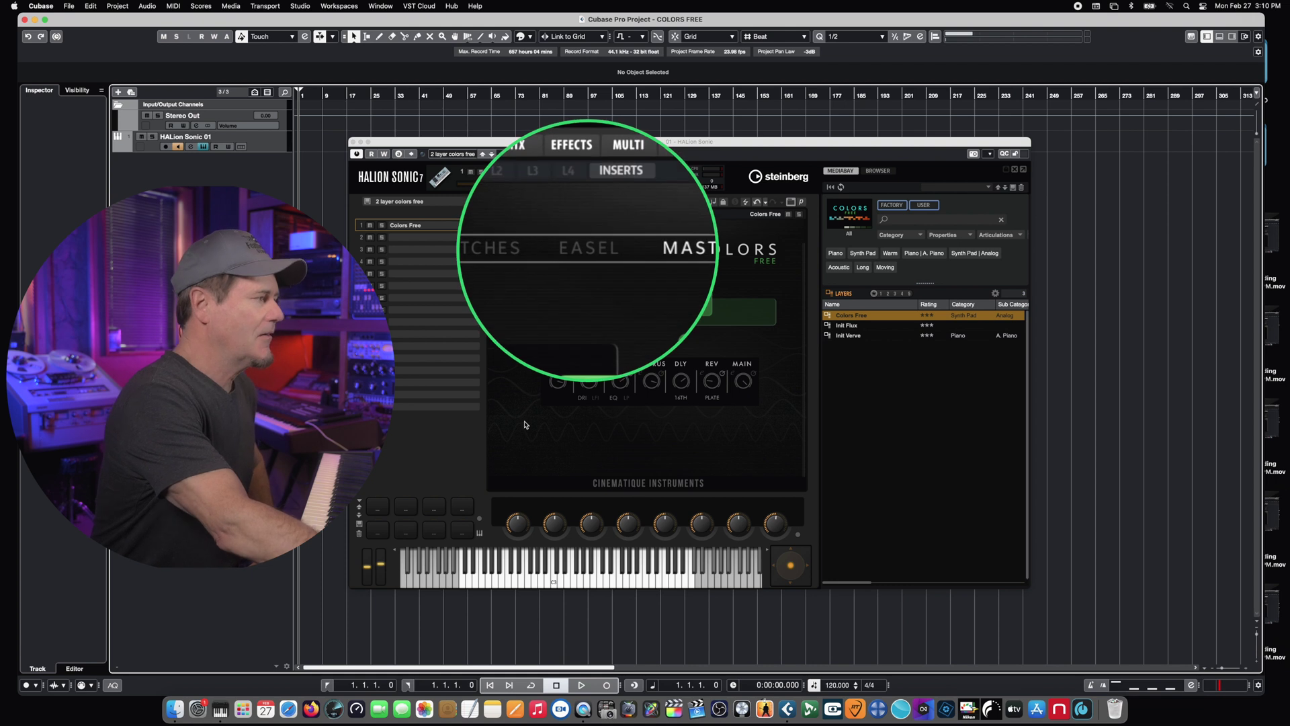
Return to the Easel page and randomize the layers twice.
click(567, 254)
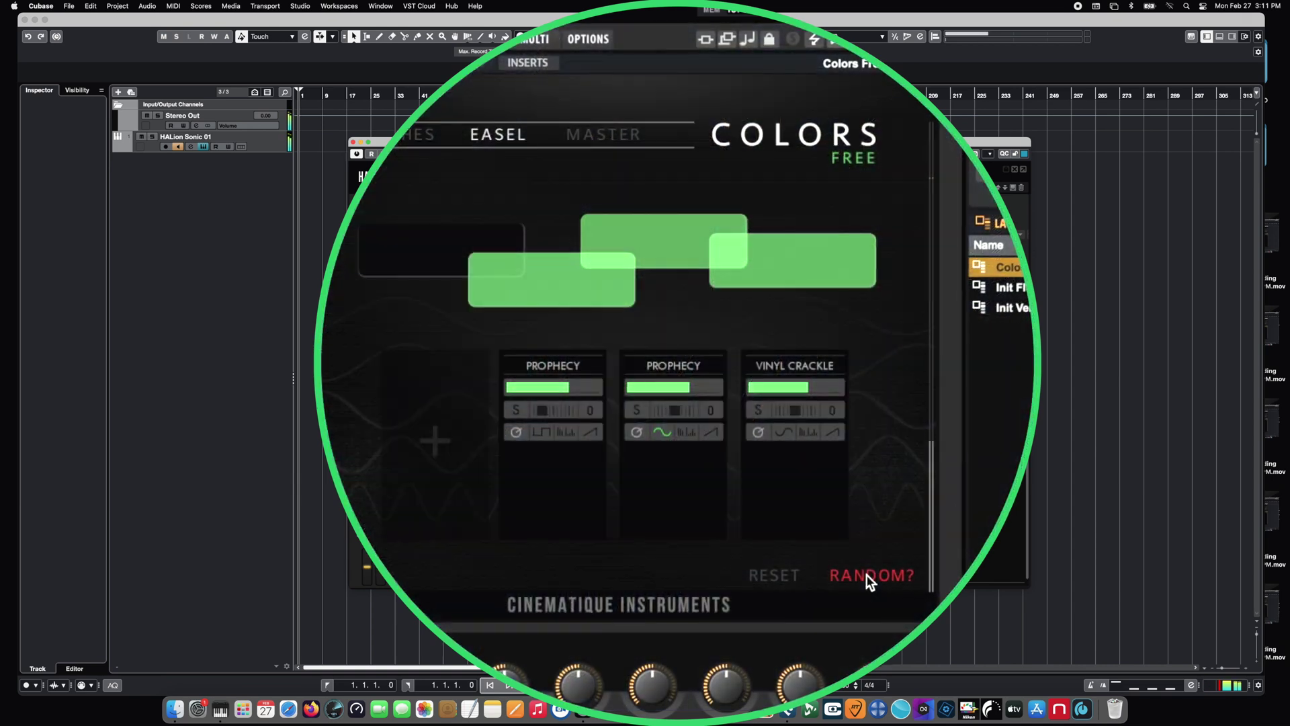
click(867, 575)
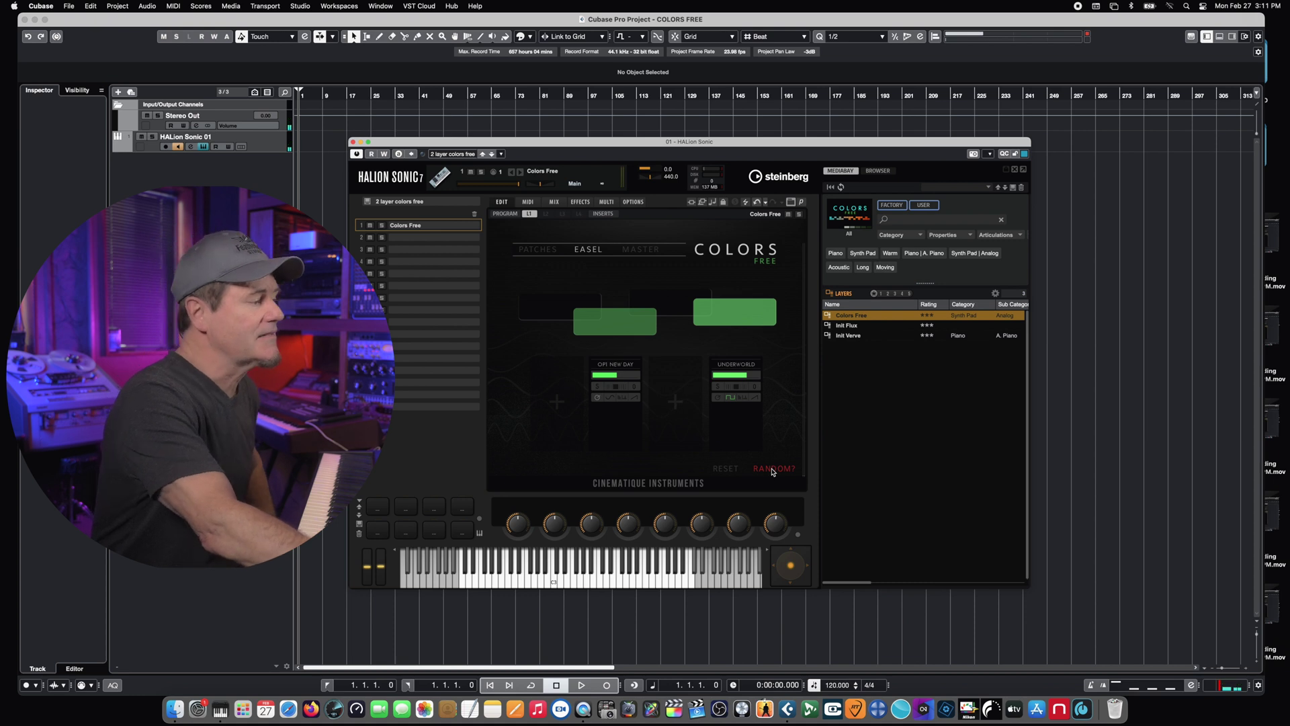
click(772, 471)
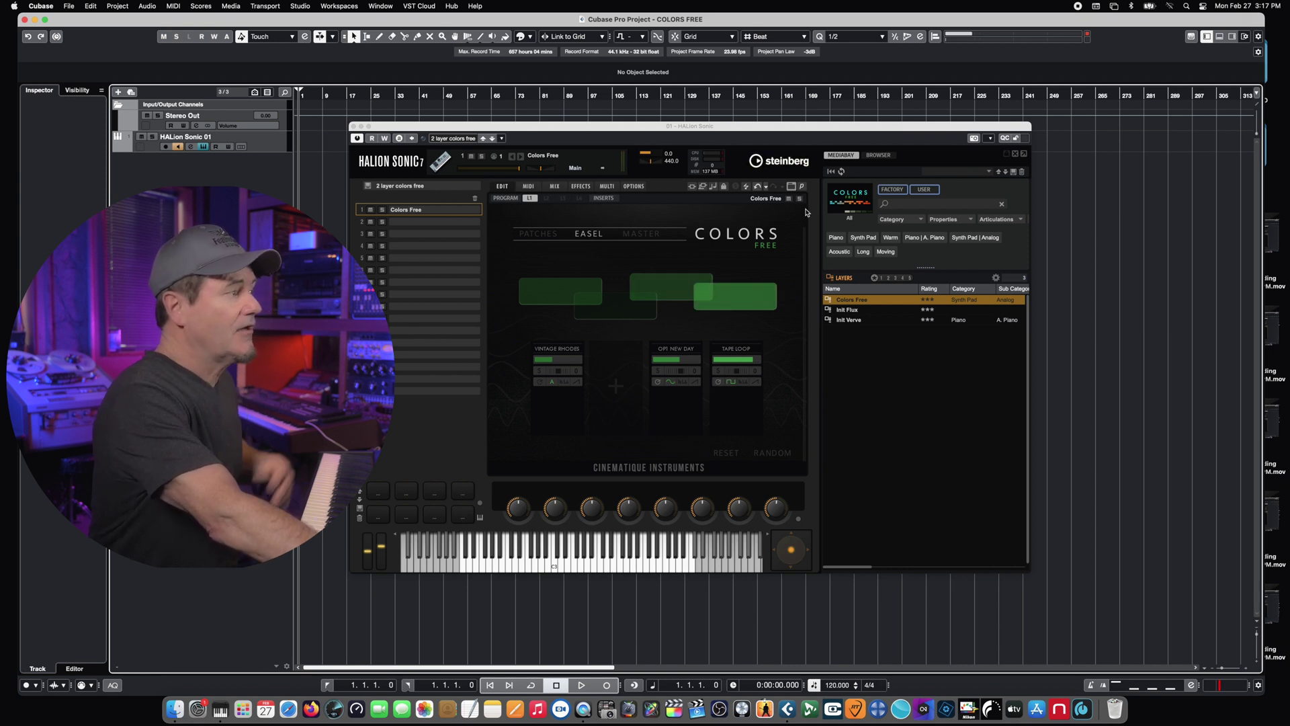
Save the current instrument settings as a preset named Space Odessy.
click(501, 138)
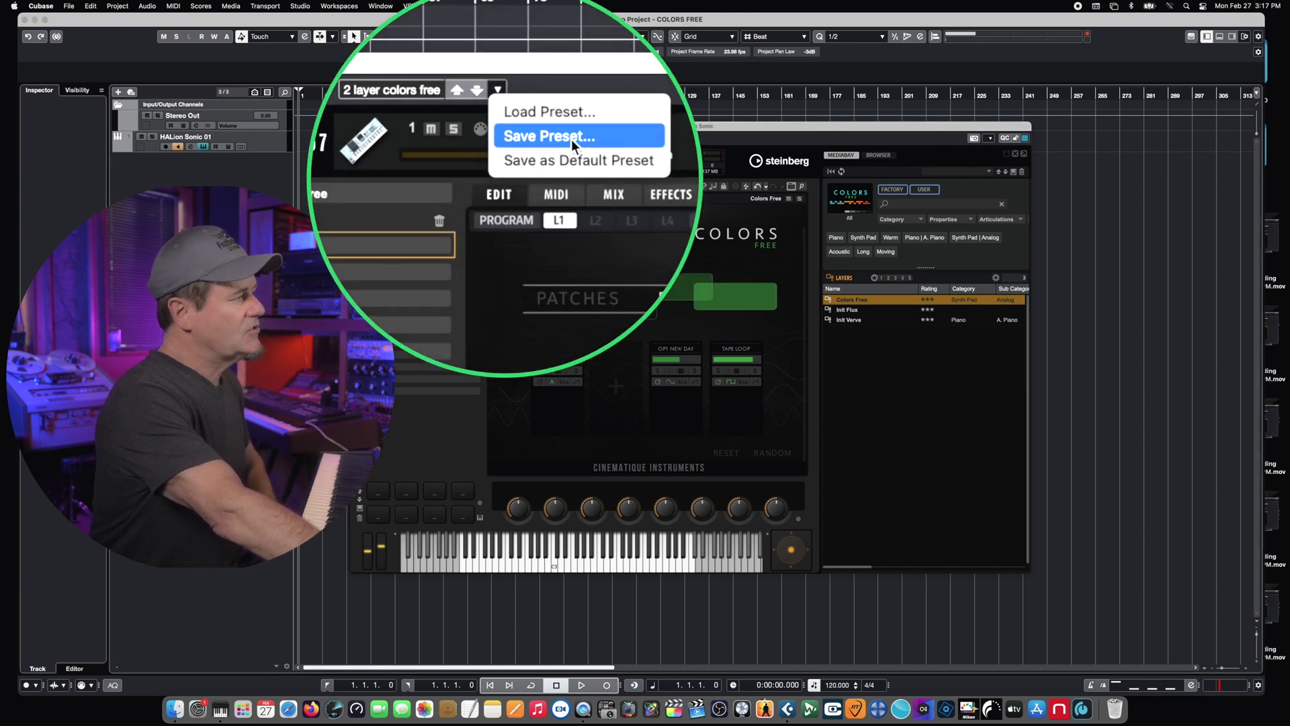
click(536, 161)
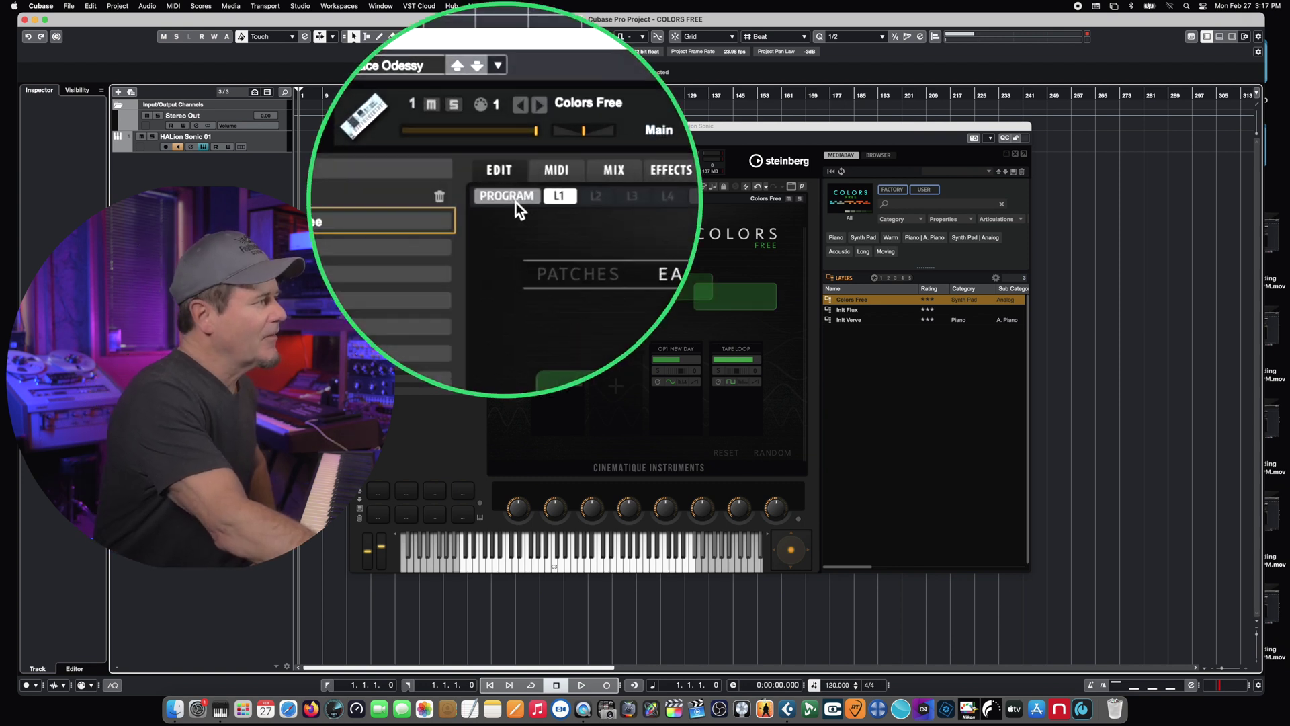
Load a second Colors Free instance into Layer 2 of the program and open that layer for editing.
click(508, 198)
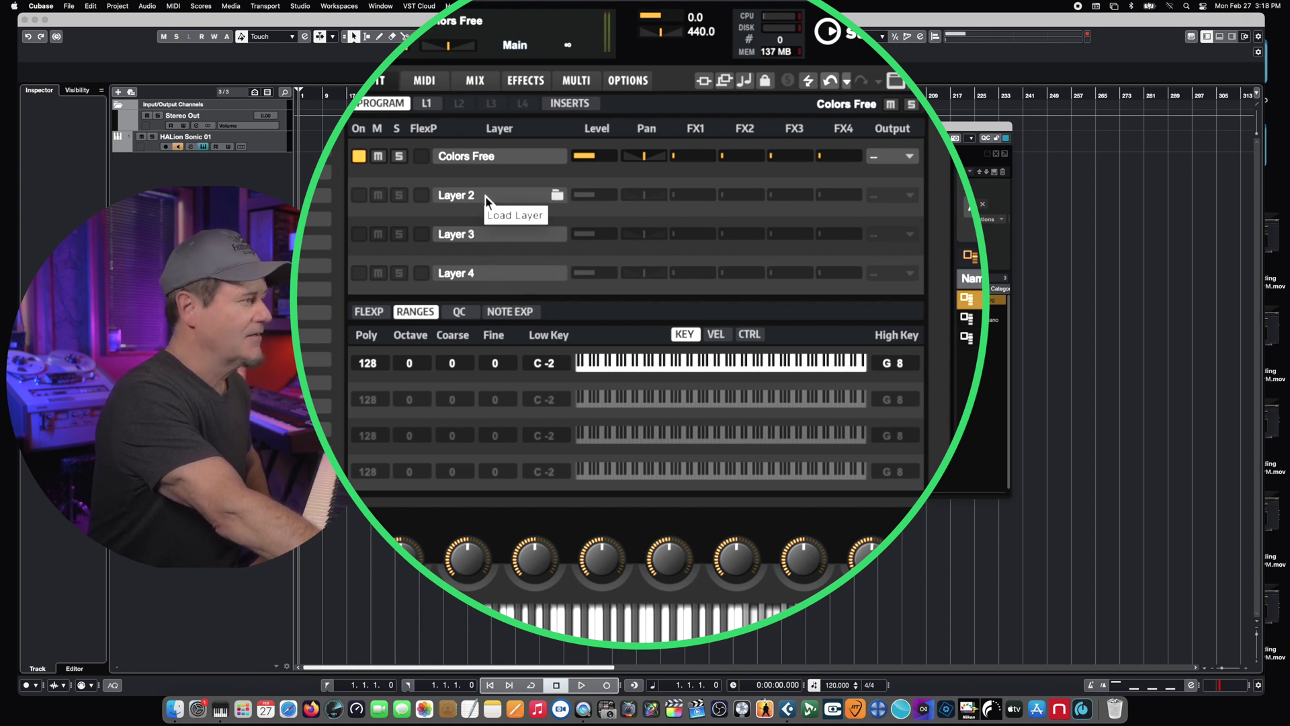
click(596, 247)
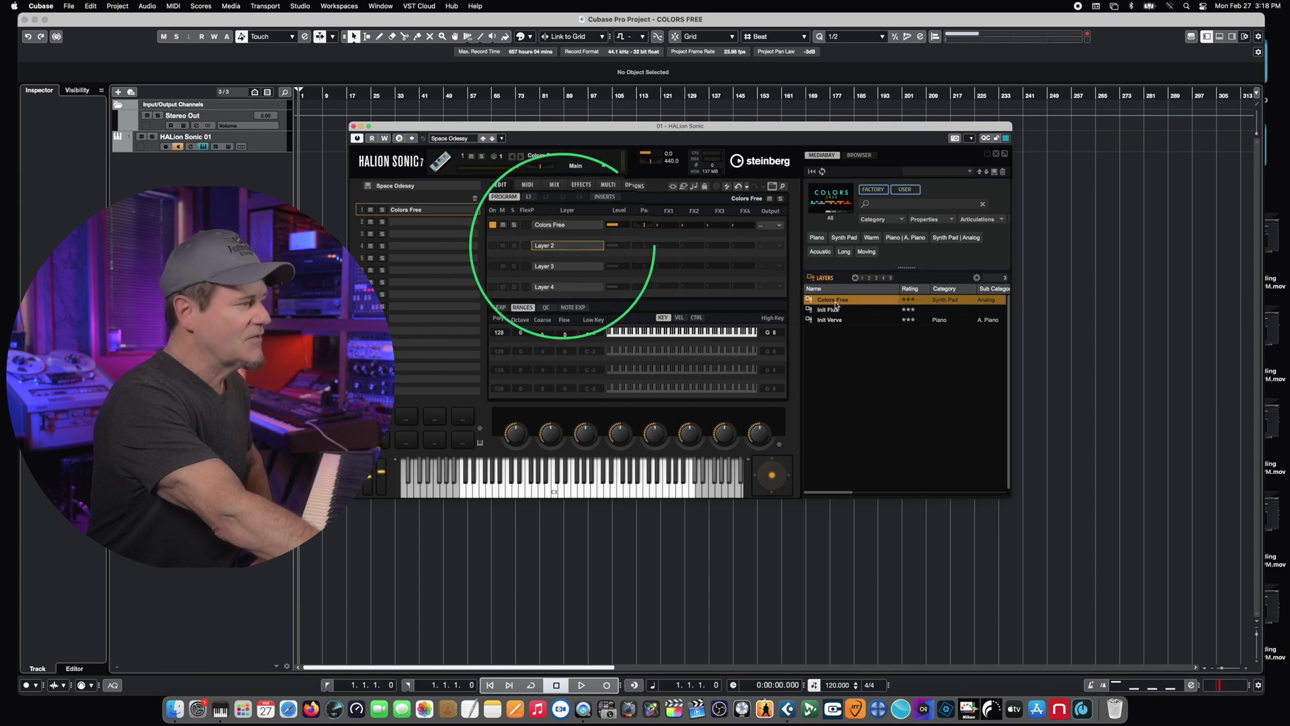
drag(633, 211, 559, 245)
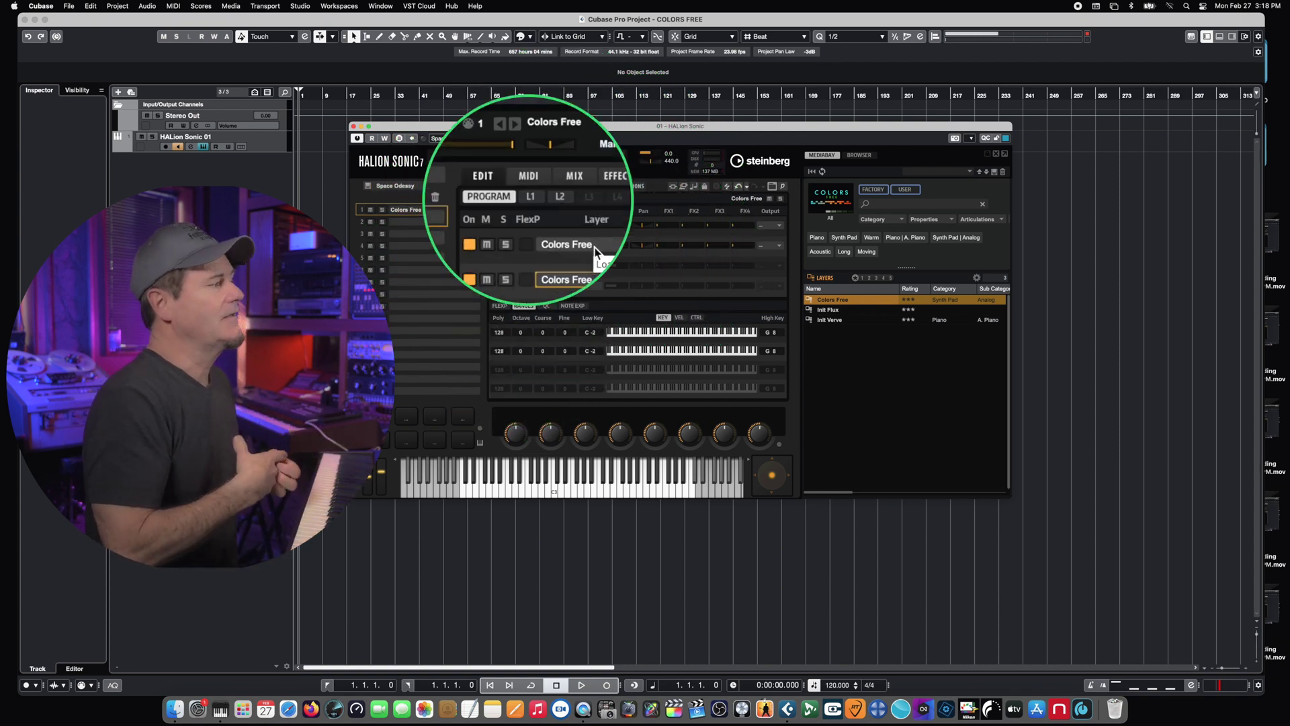
click(528, 191)
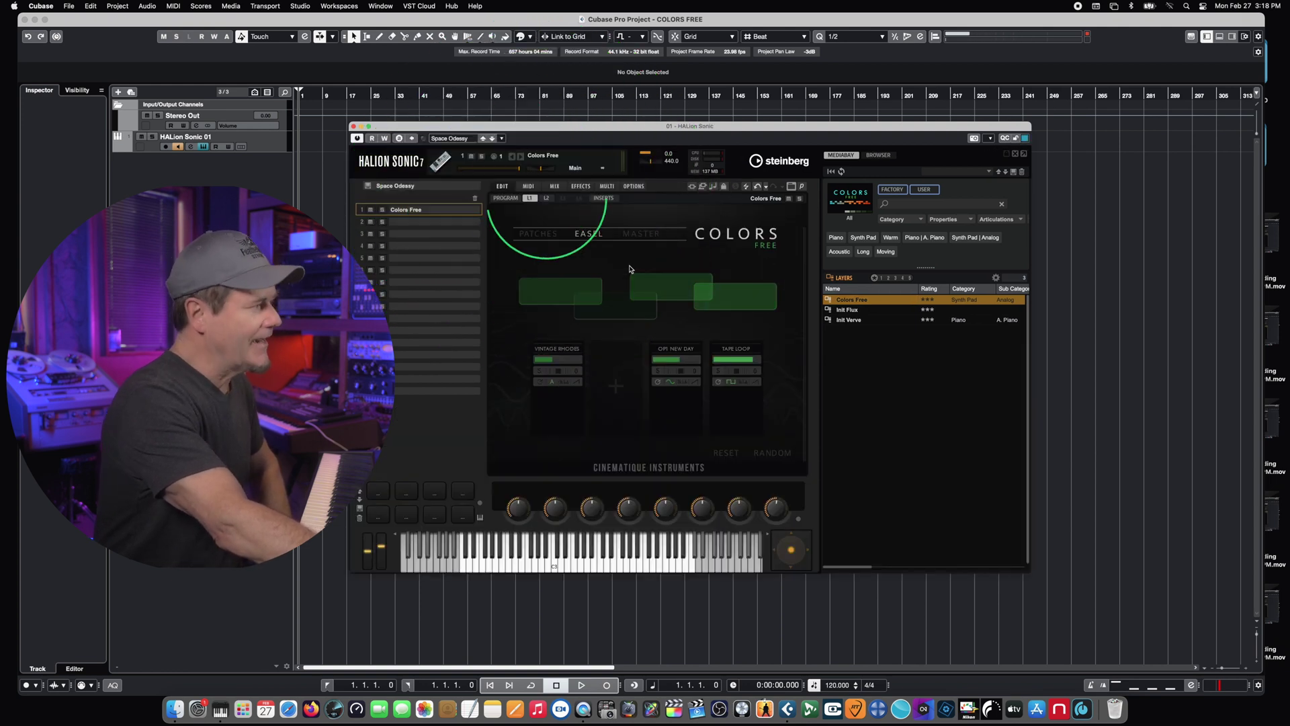
click(549, 196)
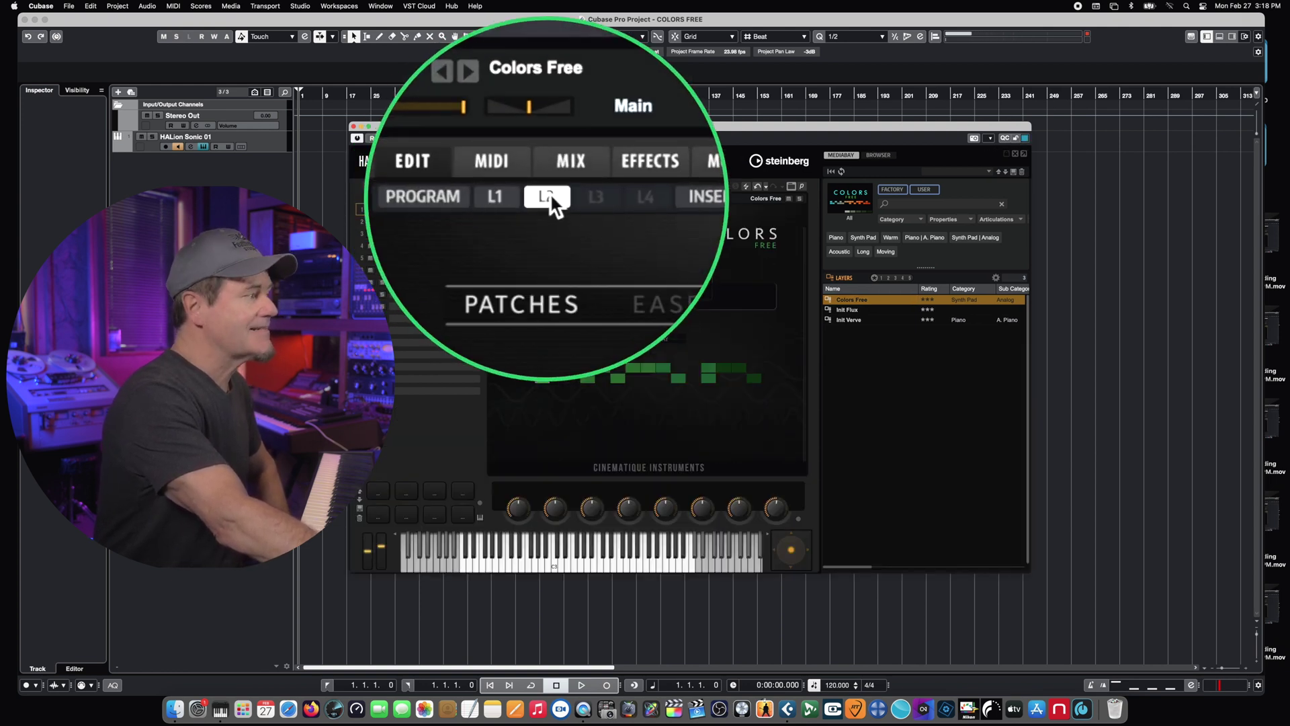